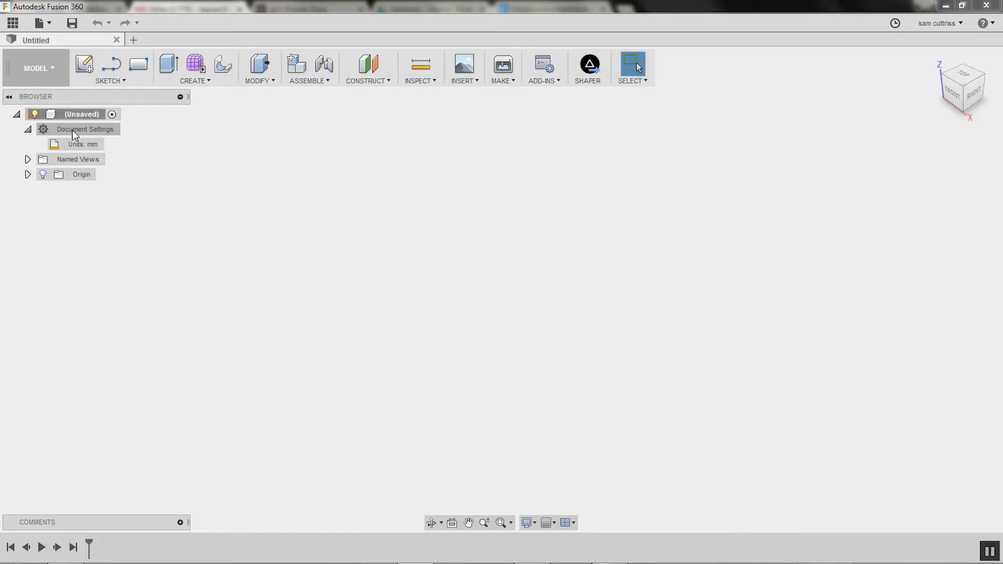
# Create a new design and close the previously open untitled document
pyautogui.click(46, 26)
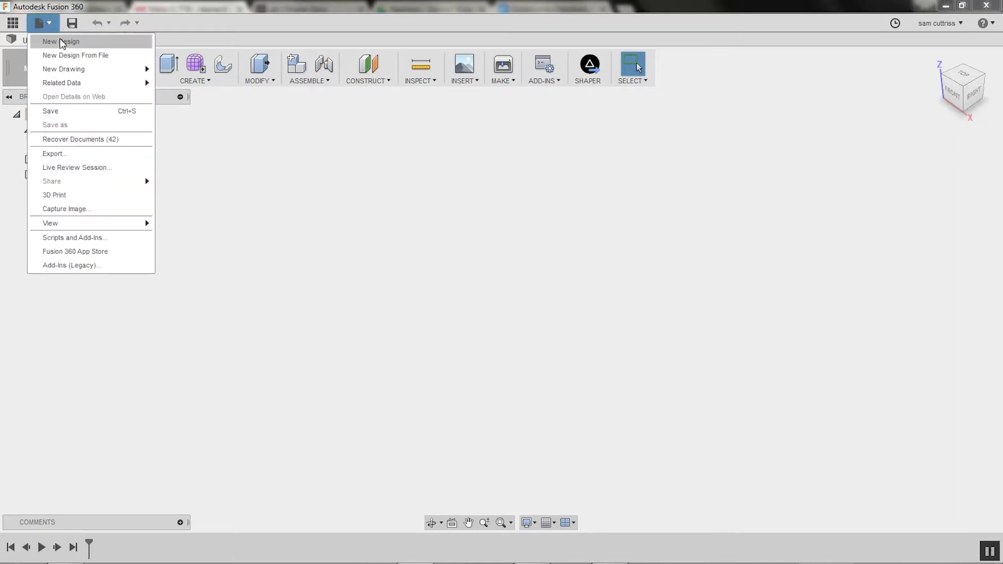
pyautogui.click(60, 39)
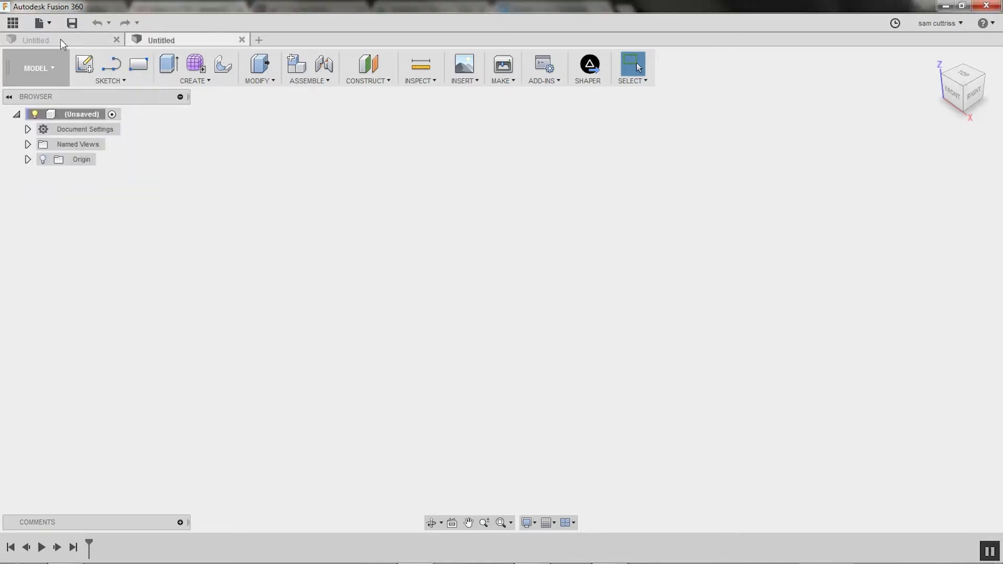
pyautogui.click(116, 41)
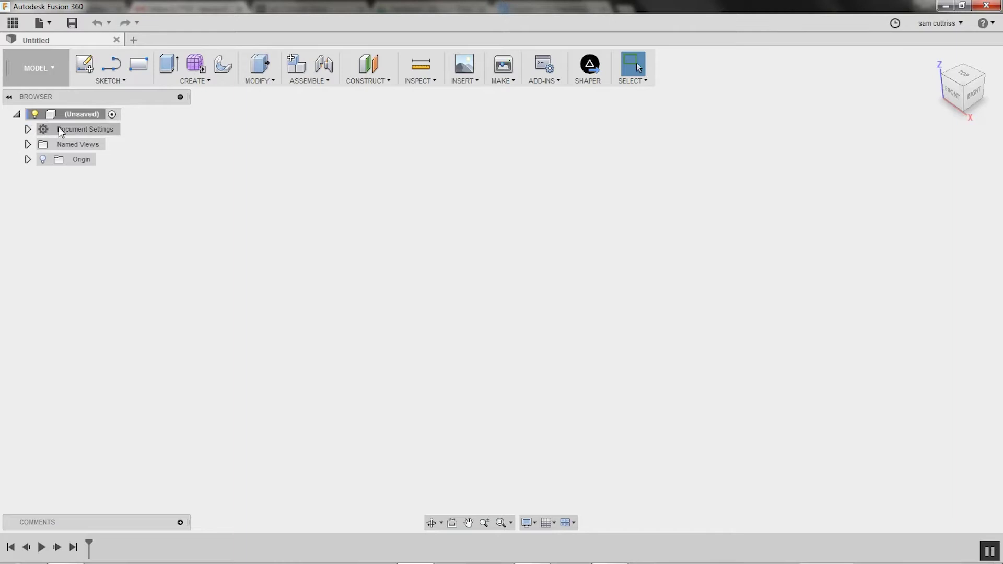
# Change the document's active units to inches
pyautogui.click(27, 129)
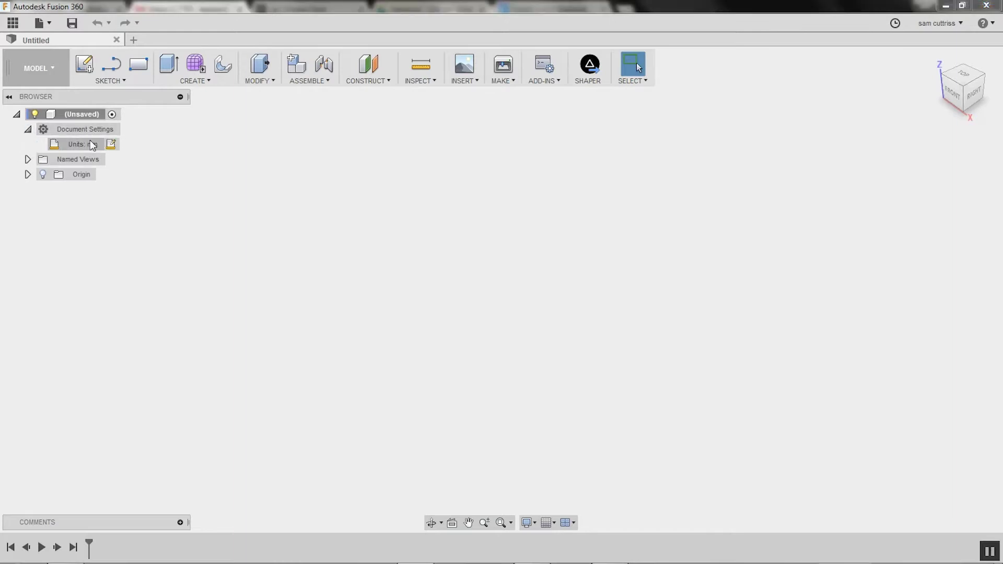
pyautogui.click(107, 144)
pyautogui.click(891, 163)
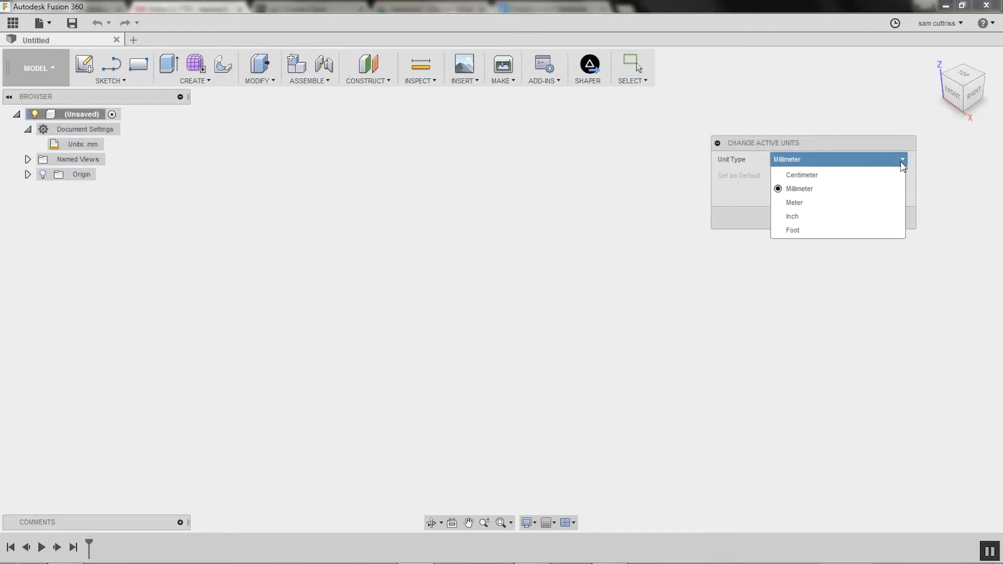
pyautogui.click(842, 211)
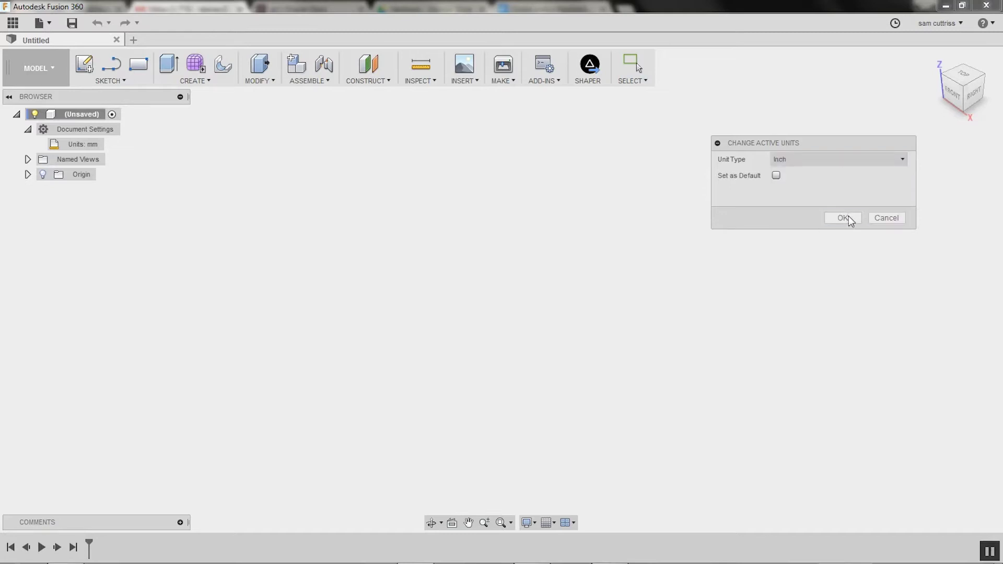
pyautogui.click(844, 217)
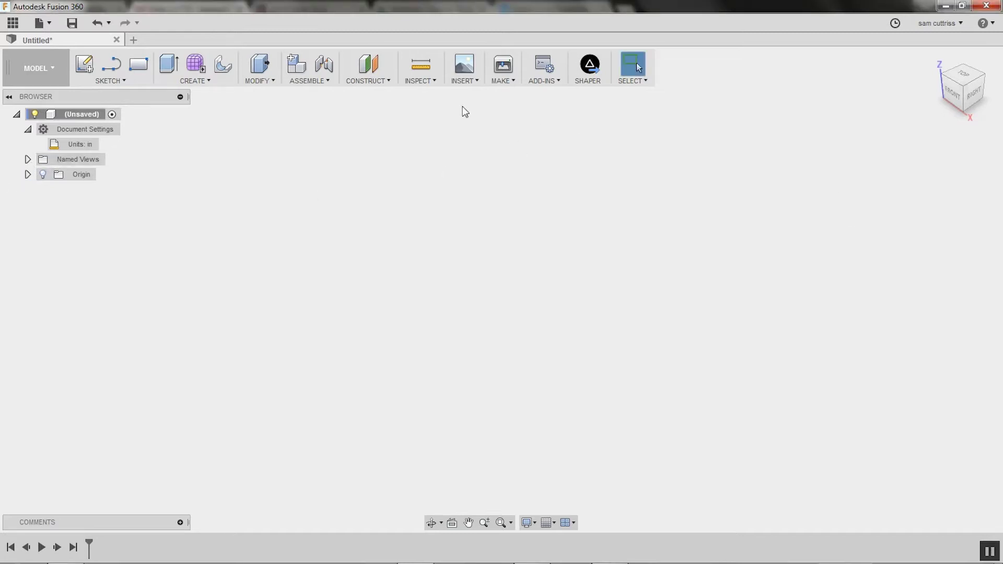
# Insert cleat_screwdriver_rack_v001.dxf on the XY plane as a single sketch in inches, with zero X and Y offset
pyautogui.click(468, 82)
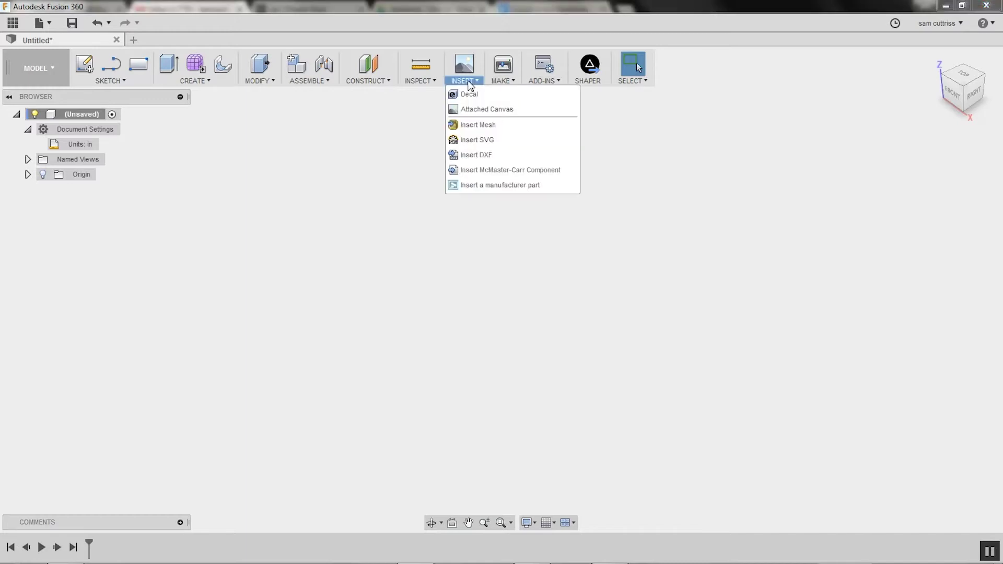
pyautogui.click(480, 155)
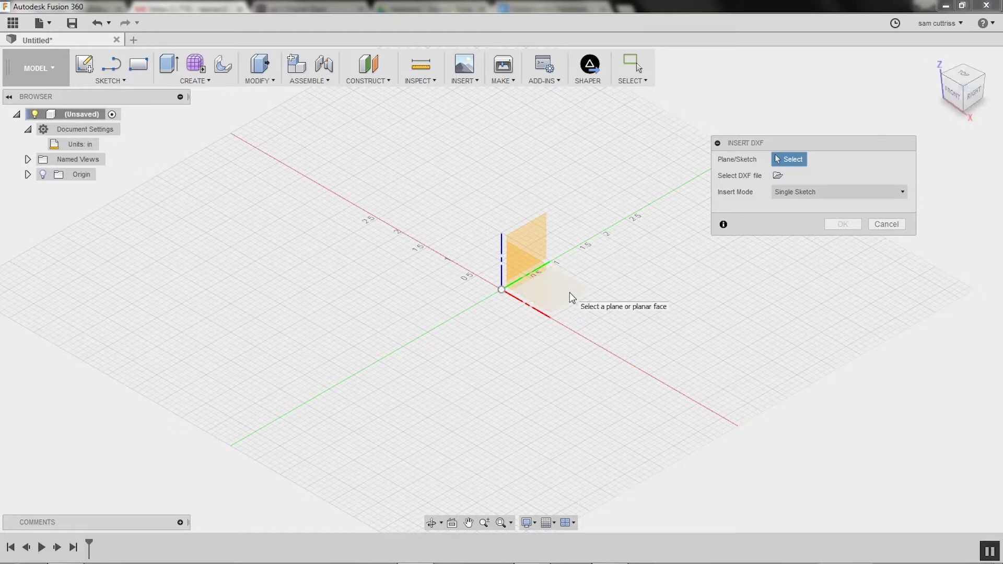
pyautogui.click(546, 294)
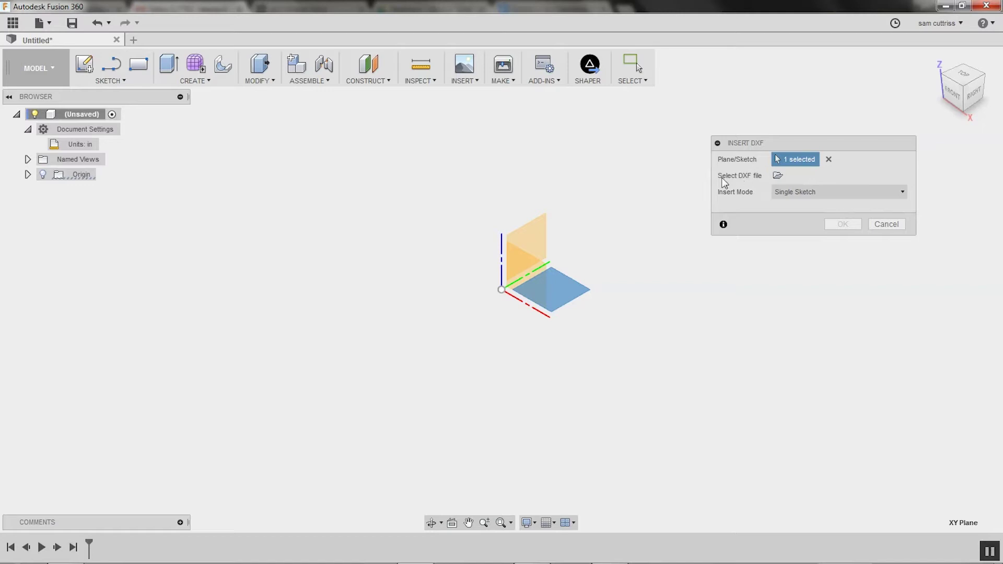
pyautogui.click(778, 177)
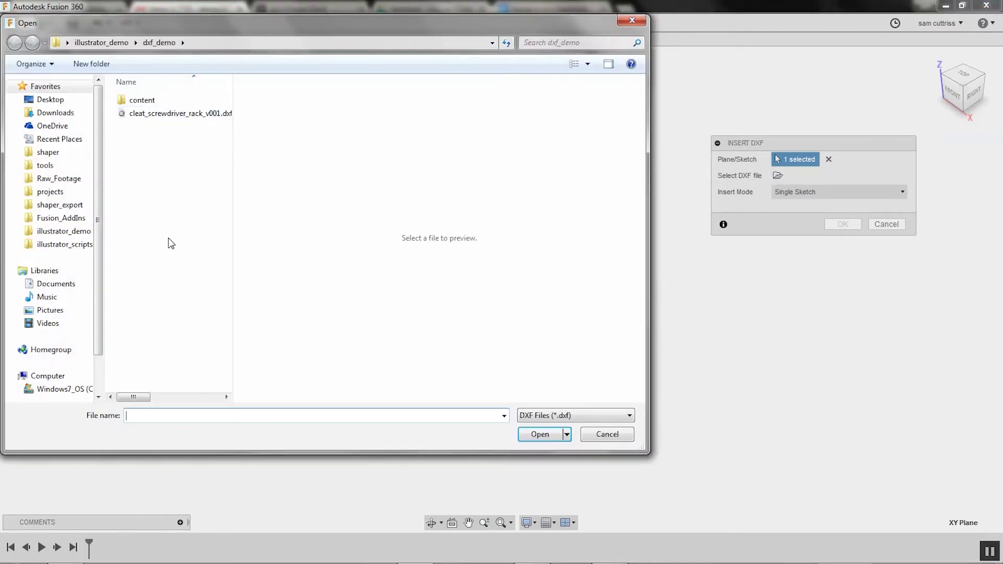
pyautogui.click(163, 116)
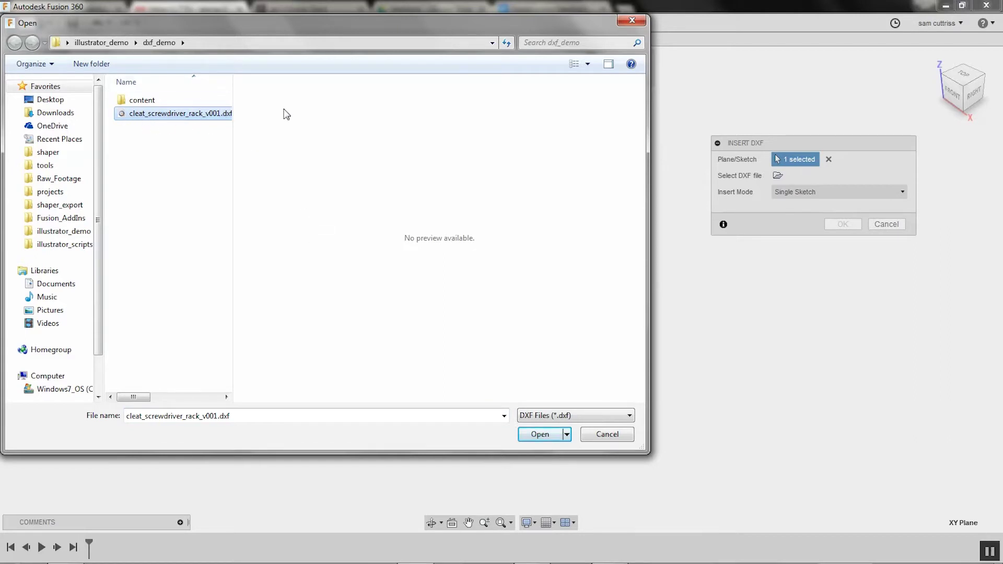
pyautogui.click(540, 435)
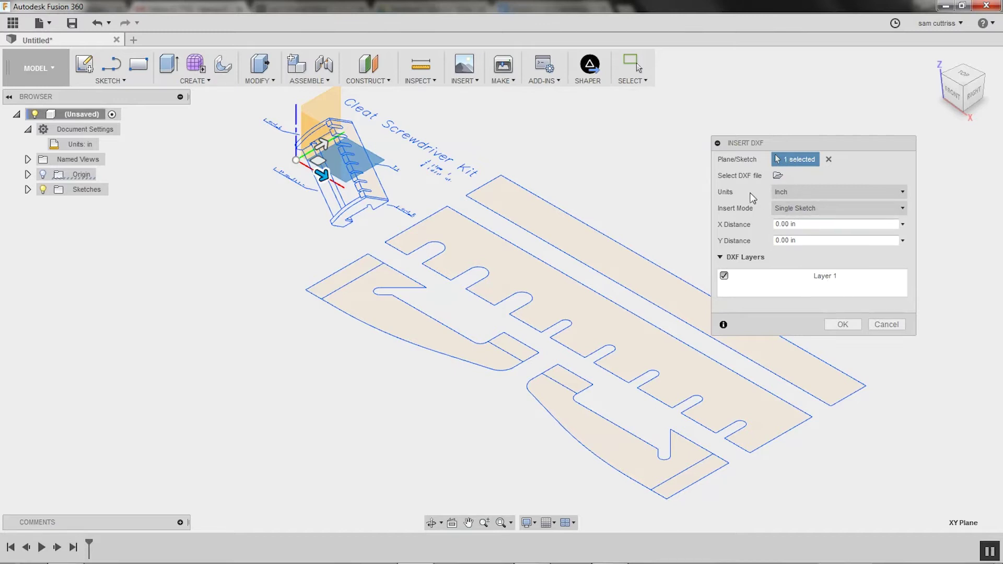
pyautogui.click(844, 324)
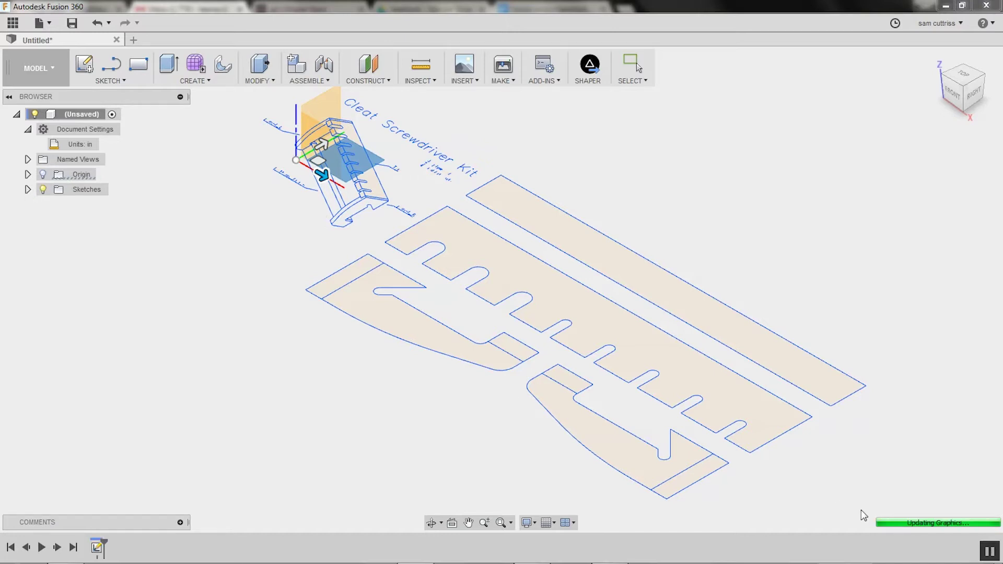
# Examine the imported sketch, including the labelled assembly illustration, the material and rabbit cut notes, and the flat part outlines
pyautogui.click(27, 189)
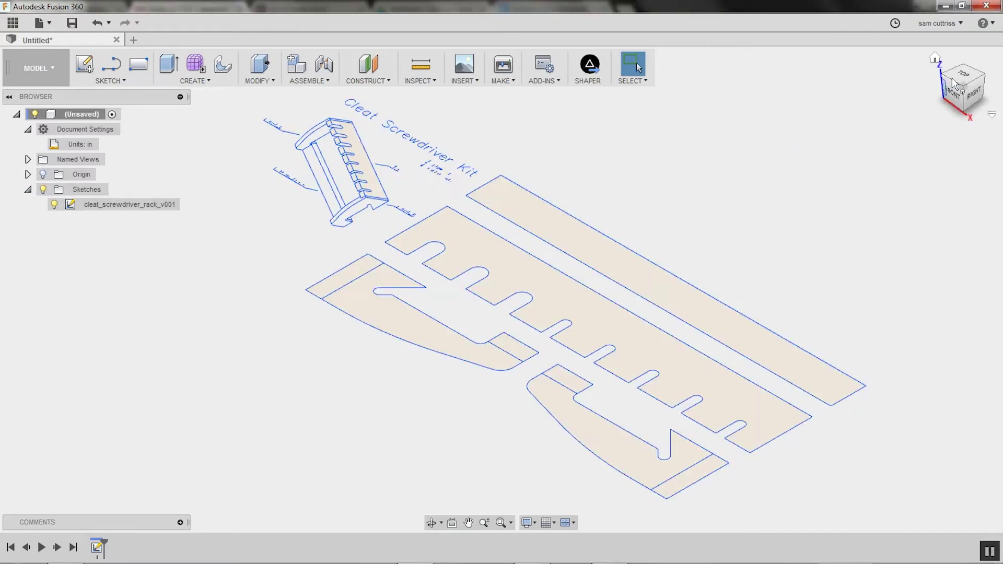
pyautogui.moveTo(956, 79); pyautogui.dragTo(971, 110)
pyautogui.moveTo(232, 200); pyautogui.dragTo(308, 272, button='middle')
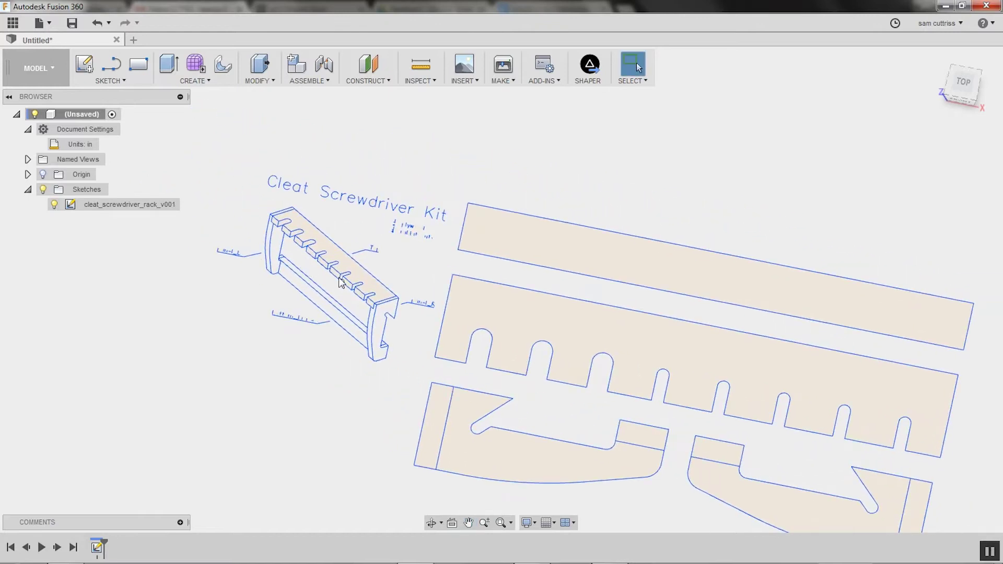
pyautogui.scroll(-3, 341, 282)
pyautogui.scroll(3, 340, 282)
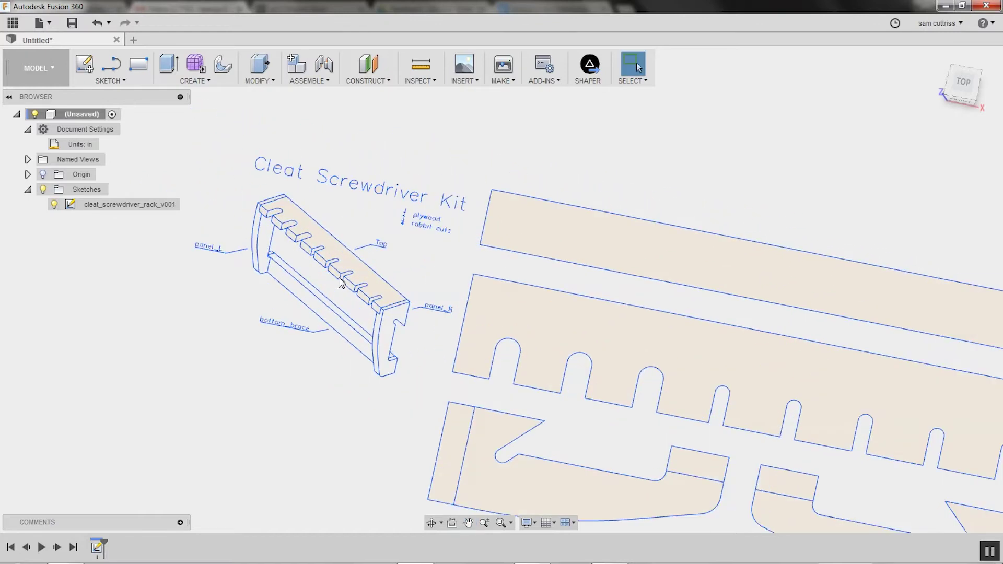
pyautogui.scroll(2, 341, 282)
pyautogui.click(330, 256)
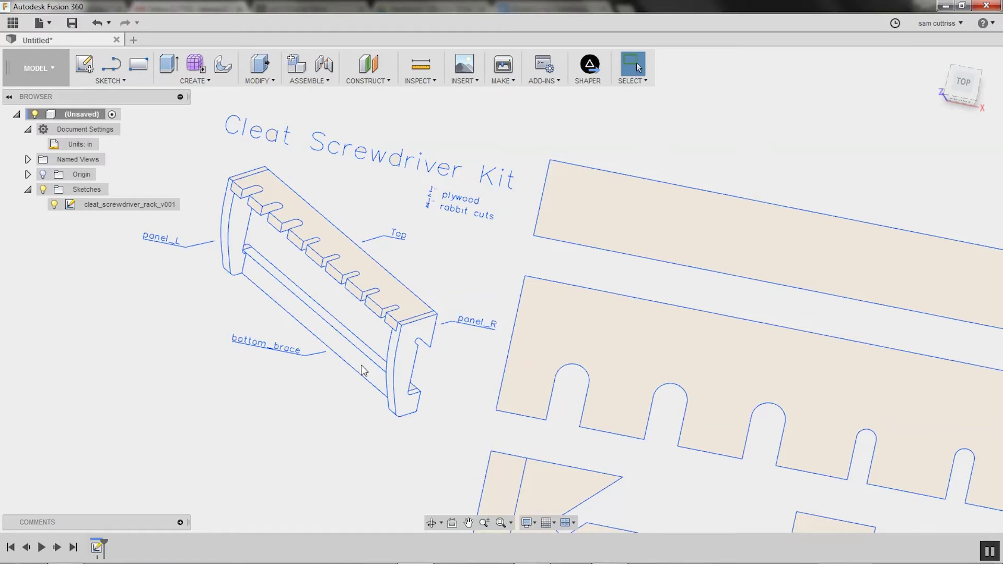
pyautogui.scroll(3, 447, 202)
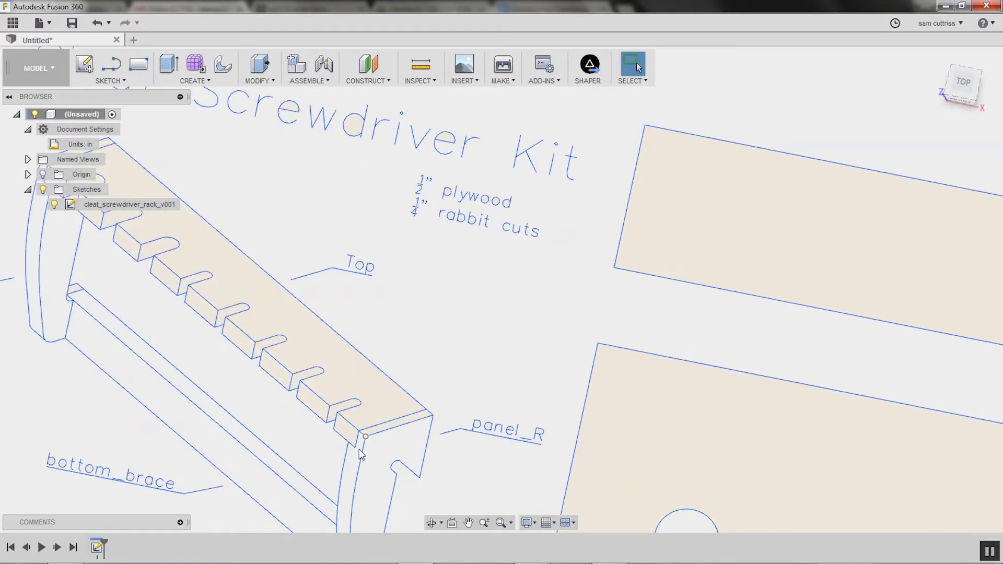
pyautogui.moveTo(391, 417)
pyautogui.mouseDown(button='middle')
pyautogui.moveTo(481, 355)
pyautogui.moveTo(549, 389)
pyautogui.mouseUp(button='middle')
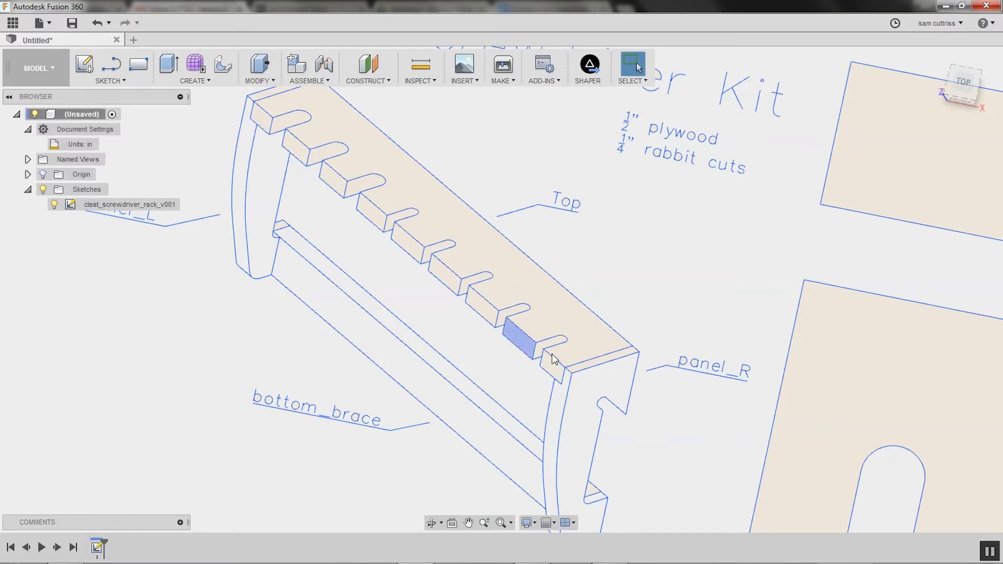
pyautogui.moveTo(564, 444)
pyautogui.mouseDown(button='middle')
pyautogui.moveTo(548, 364)
pyautogui.moveTo(612, 443)
pyautogui.mouseUp(button='middle')
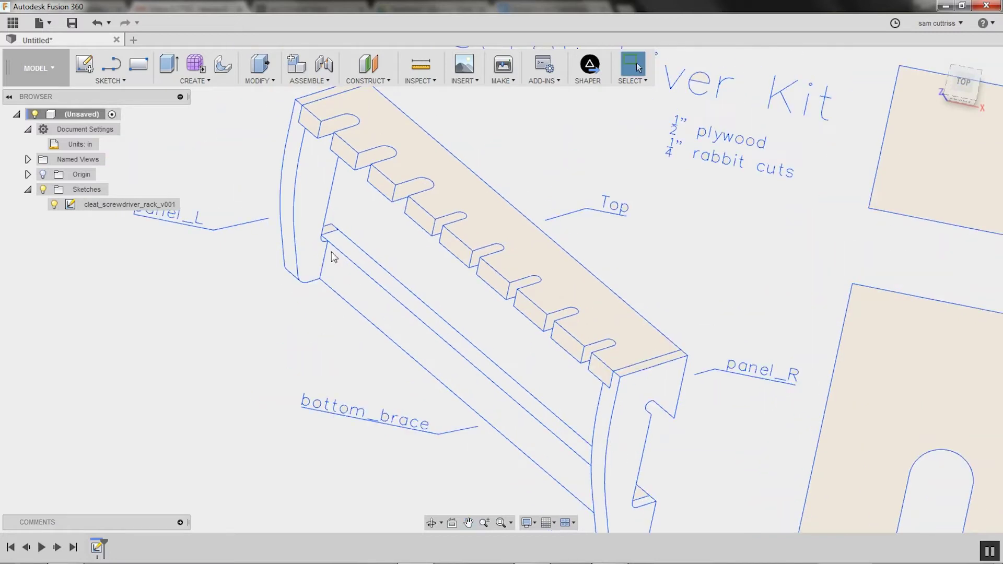
pyautogui.scroll(-4, 673, 354)
pyautogui.moveTo(723, 373); pyautogui.dragTo(374, 288, button='middle')
pyautogui.scroll(-3, 579, 366)
pyautogui.moveTo(687, 381)
pyautogui.mouseDown(button='middle')
pyautogui.moveTo(496, 324)
pyautogui.moveTo(629, 326)
pyautogui.mouseUp(button='middle')
pyautogui.click(448, 390)
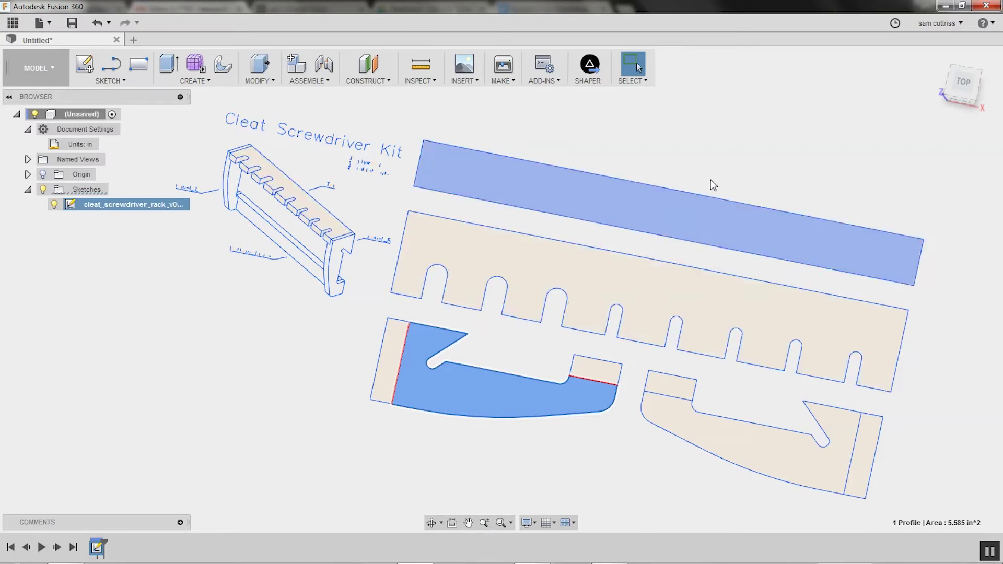
pyautogui.press('Escape')
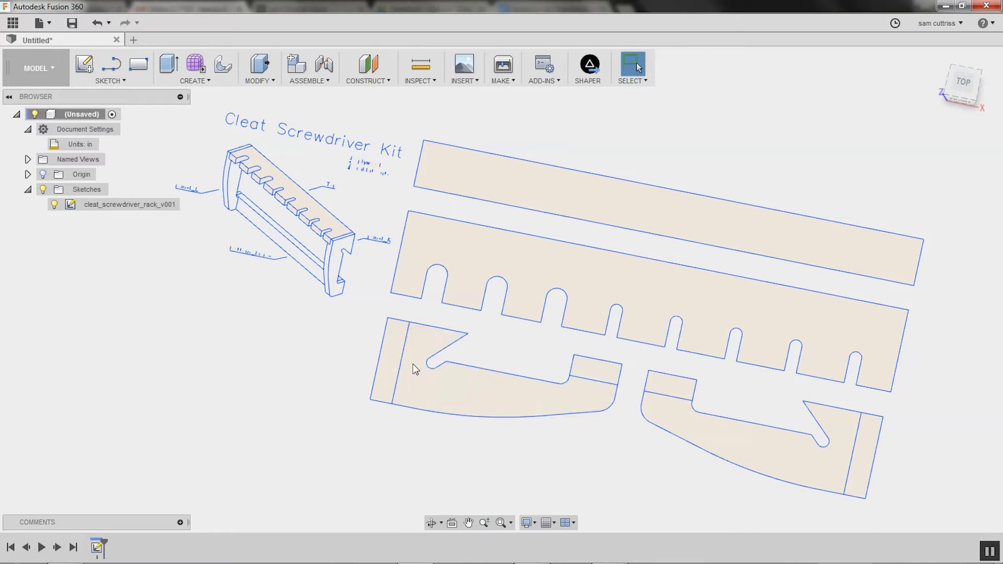
# Extrude the long rectangular brace profile and the notched top profile together by -0.5 in as new bodies
pyautogui.click(575, 193)
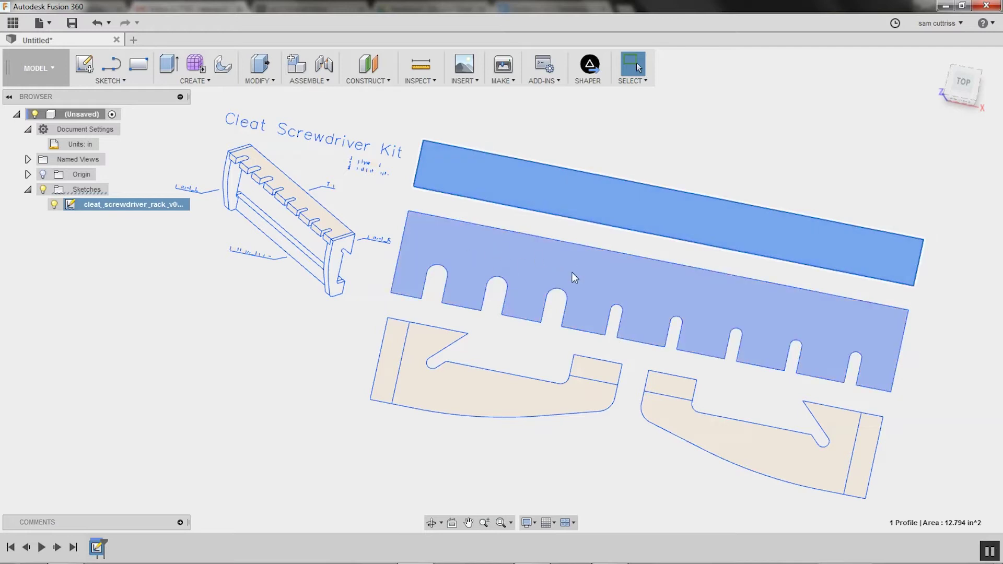
pyautogui.keyDown('shift'); pyautogui.click(627, 280); pyautogui.keyUp('shift')
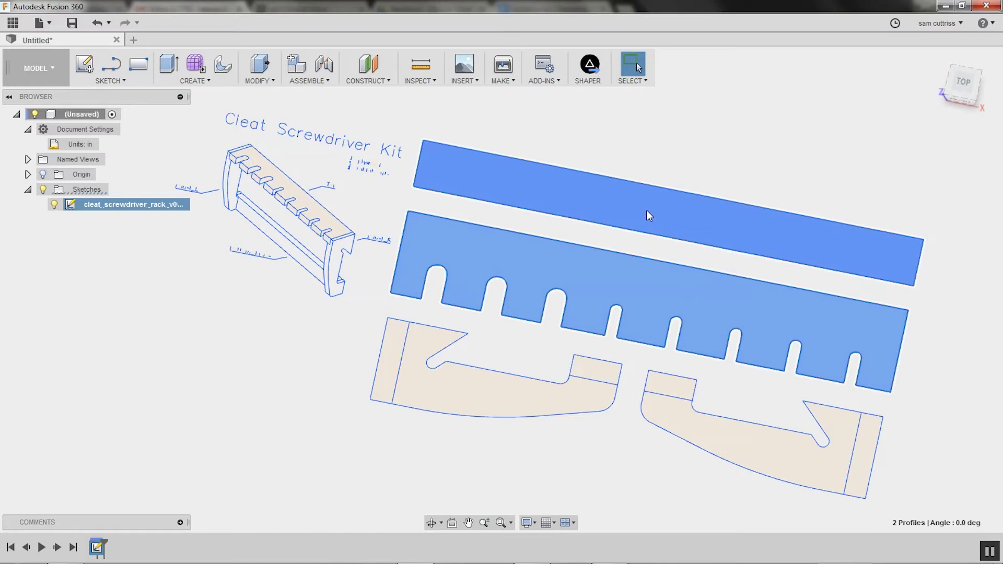
pyautogui.click(203, 85)
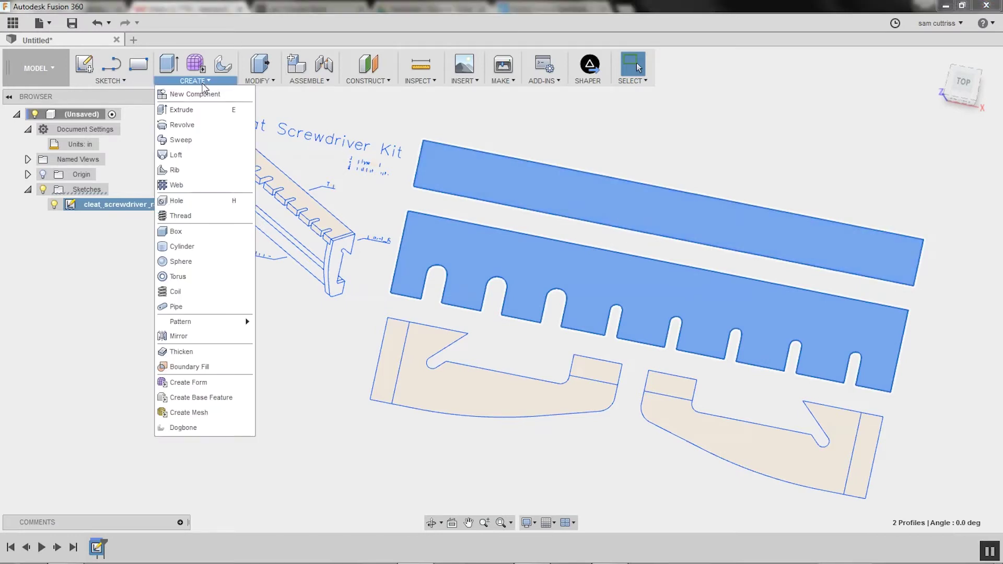
pyautogui.click(181, 109)
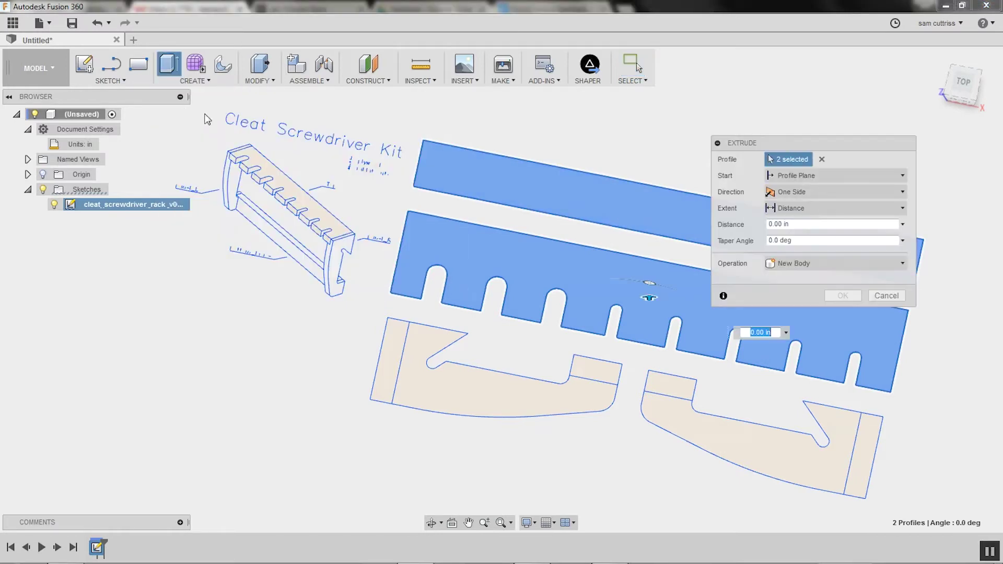
pyautogui.click(800, 223)
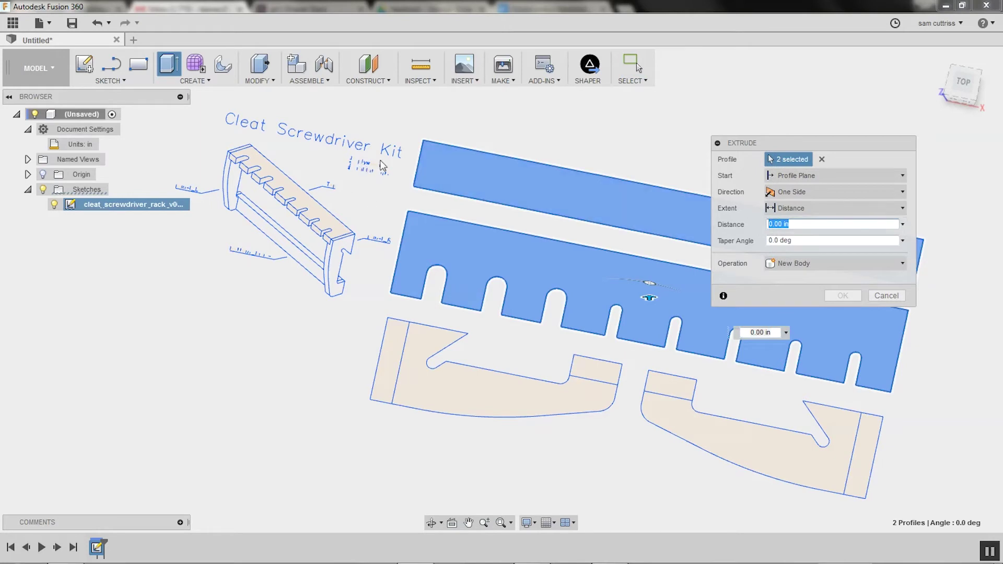
pyautogui.write('.5')
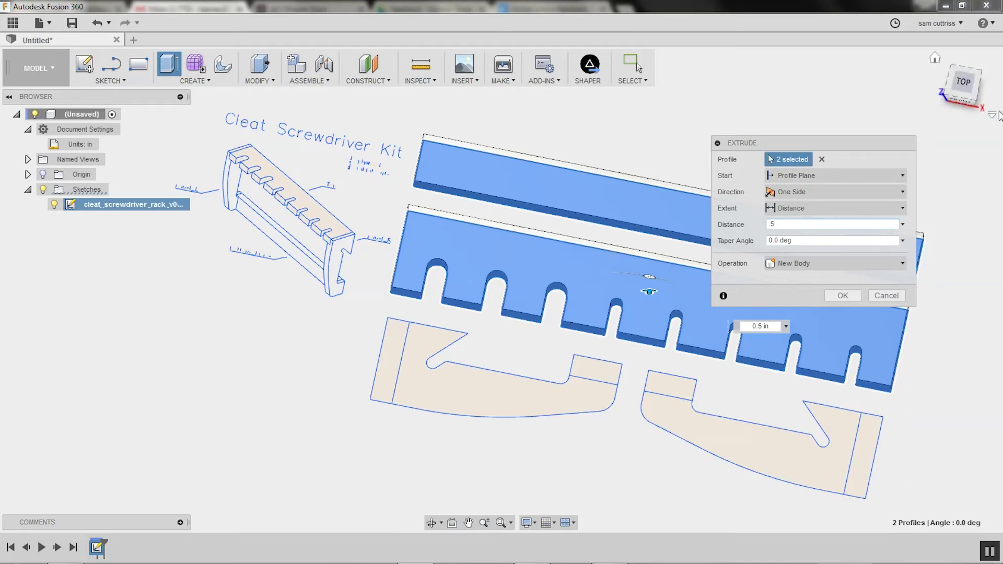
pyautogui.click(964, 100)
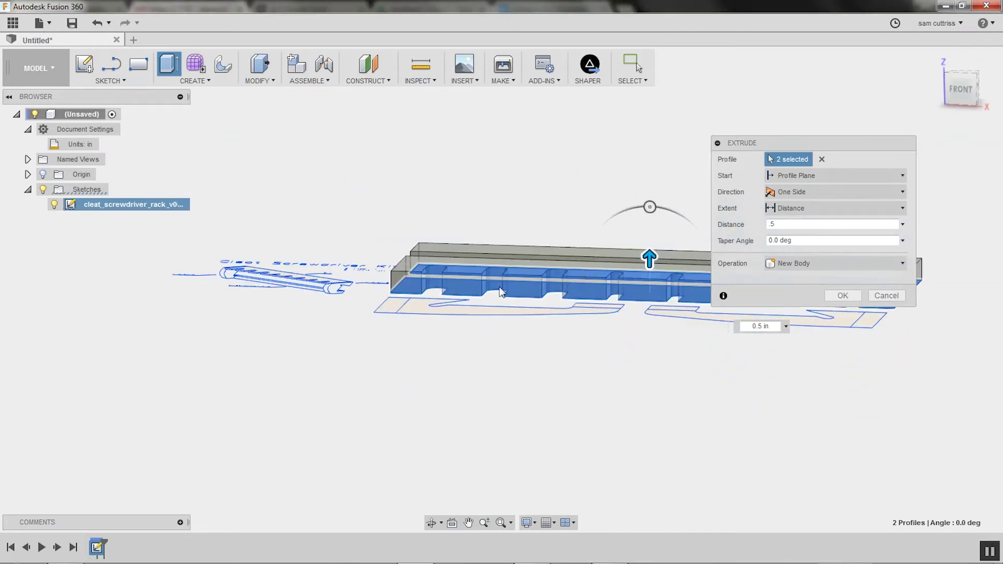
pyautogui.click(767, 225)
pyautogui.write('-')
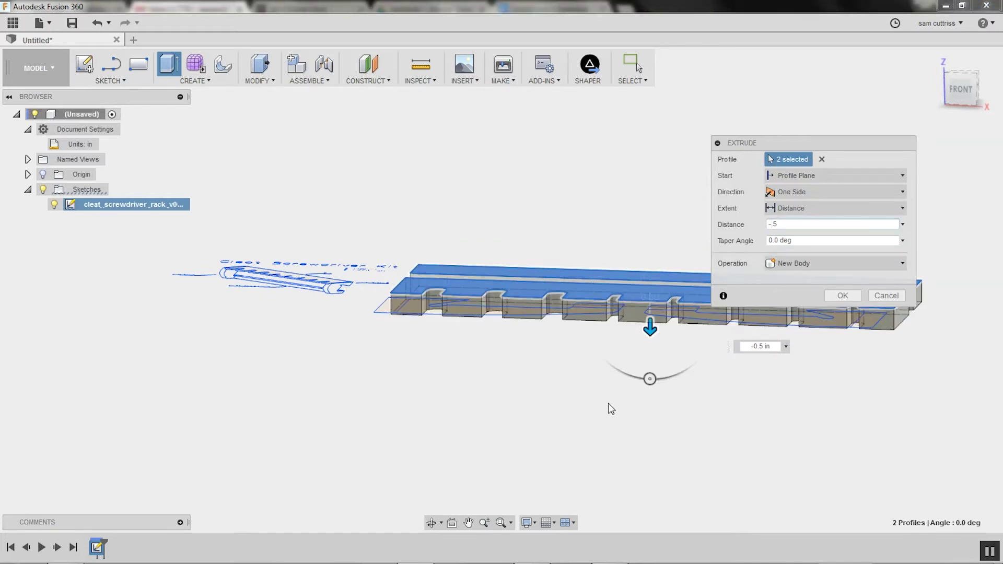
pyautogui.click(844, 295)
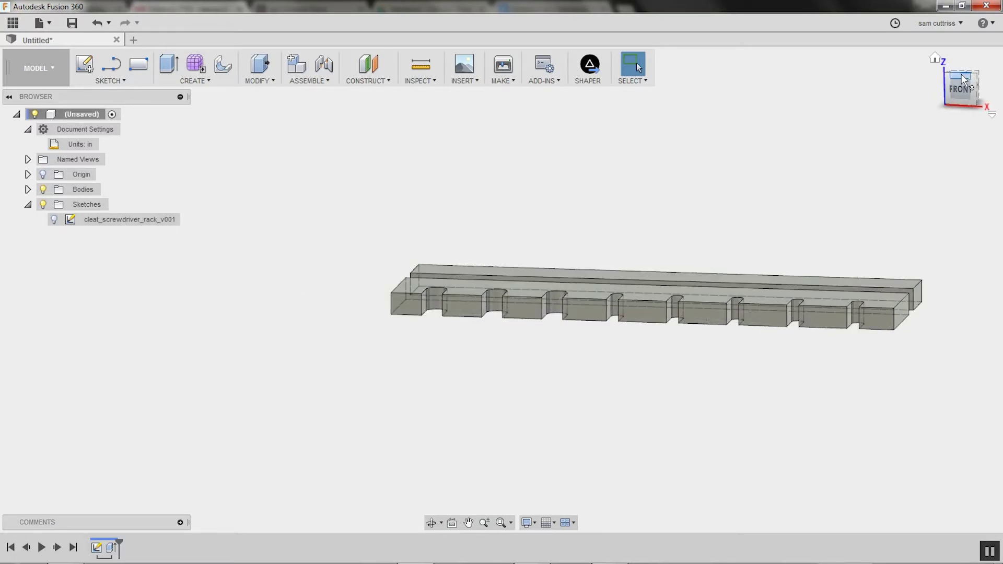
# Make the cleat_screwdriver_rack_v001 sketch visible again
pyautogui.moveTo(964, 84); pyautogui.dragTo(924, 151)
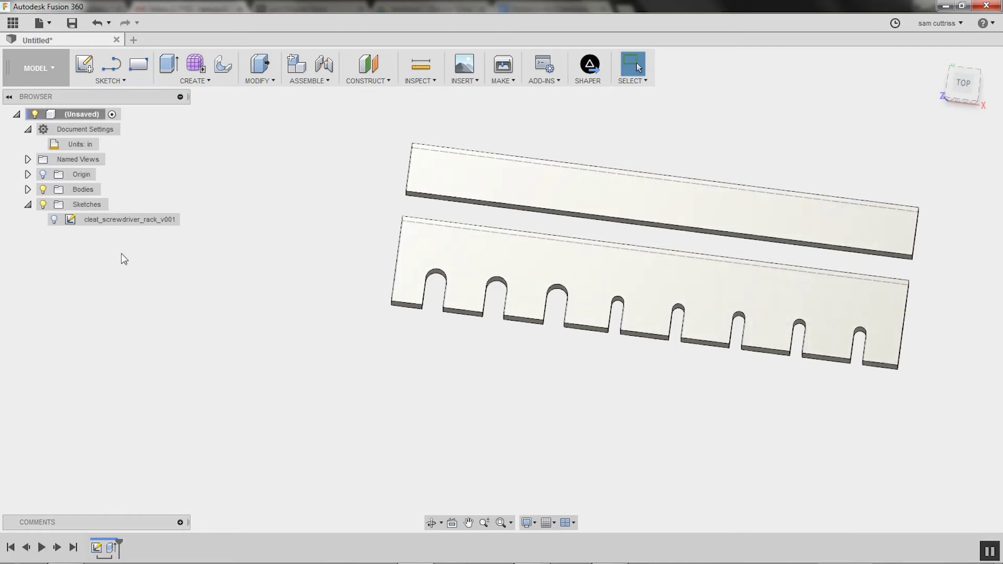
pyautogui.click(54, 220)
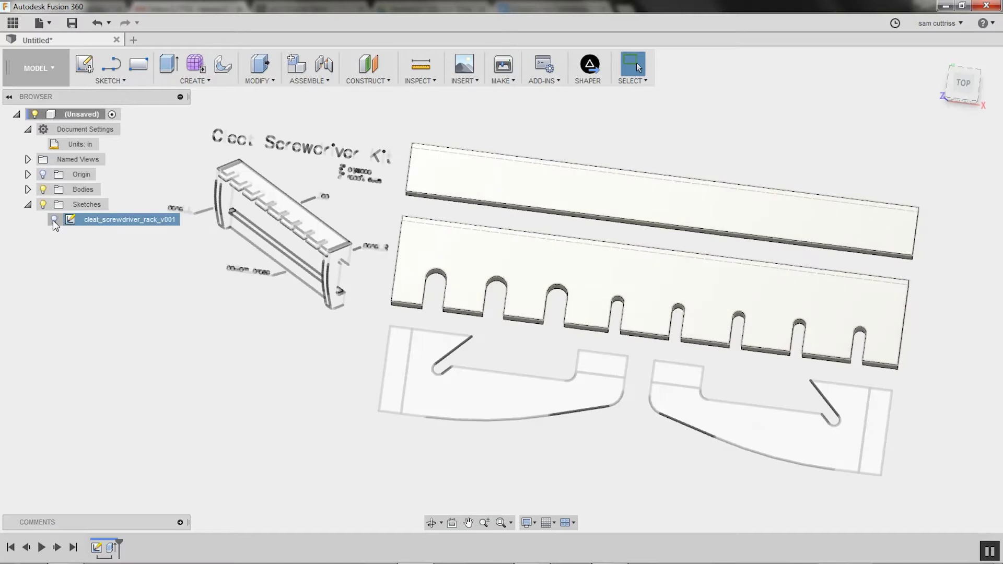
pyautogui.click(119, 274)
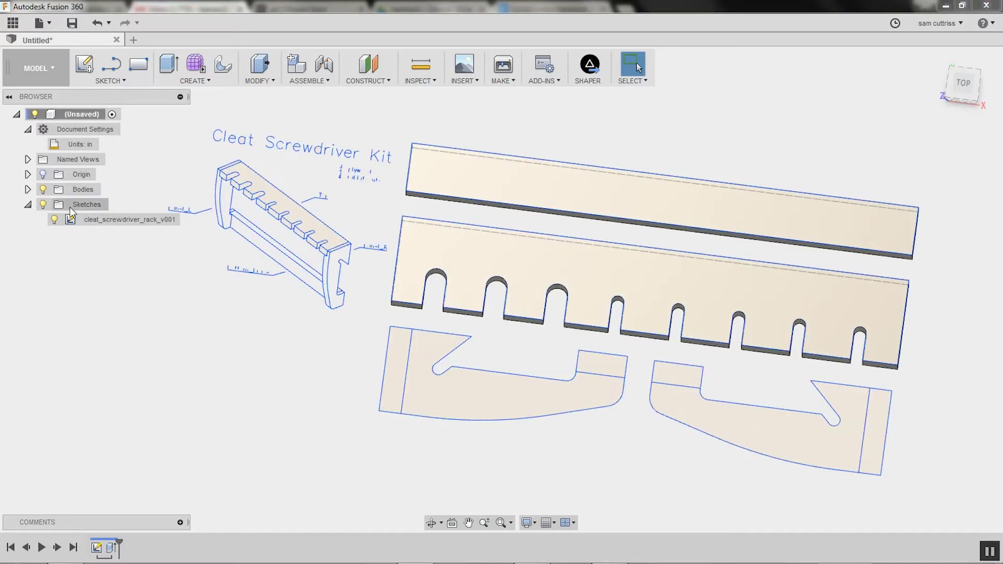
# Extrude all six profiles of the two curved side panels together by -0.5 in as new bodies
pyautogui.click(52, 221)
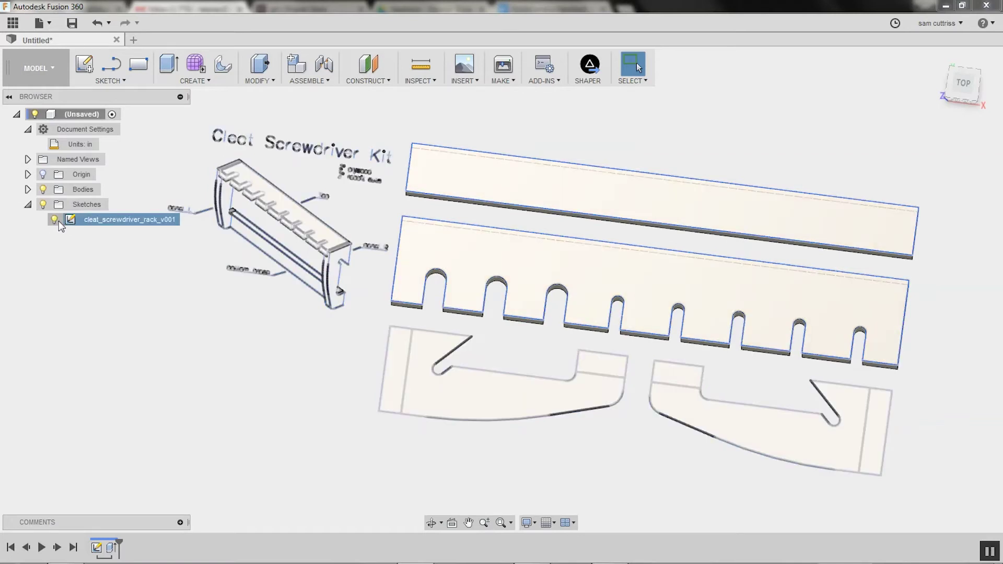
pyautogui.press('Escape')
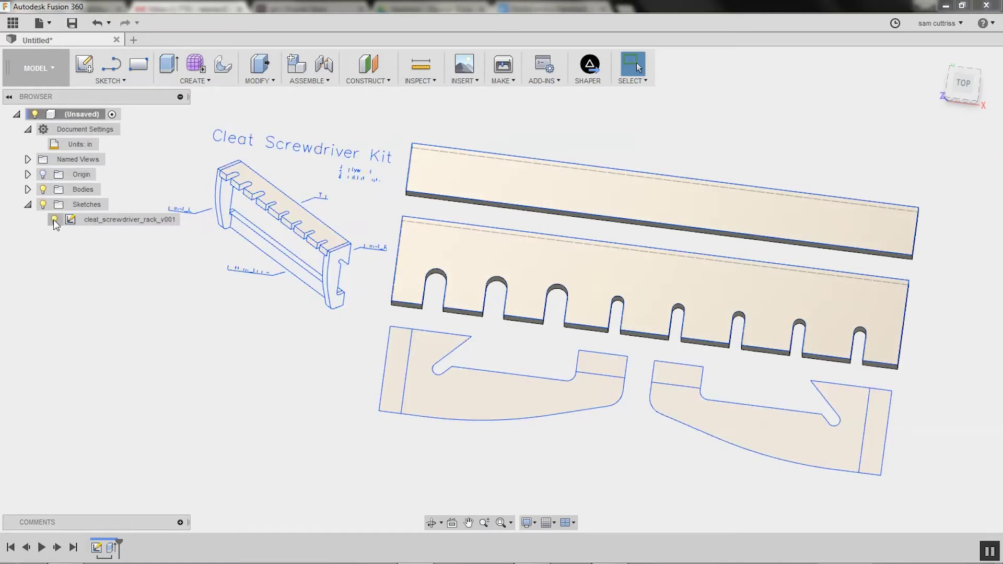
pyautogui.click(611, 369)
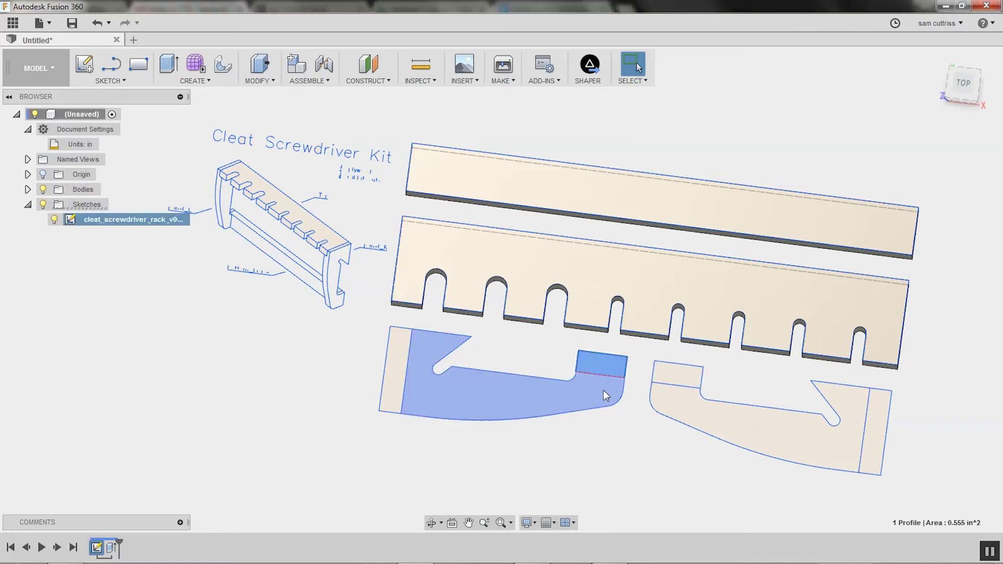
pyautogui.click(603, 390)
pyautogui.click(399, 381)
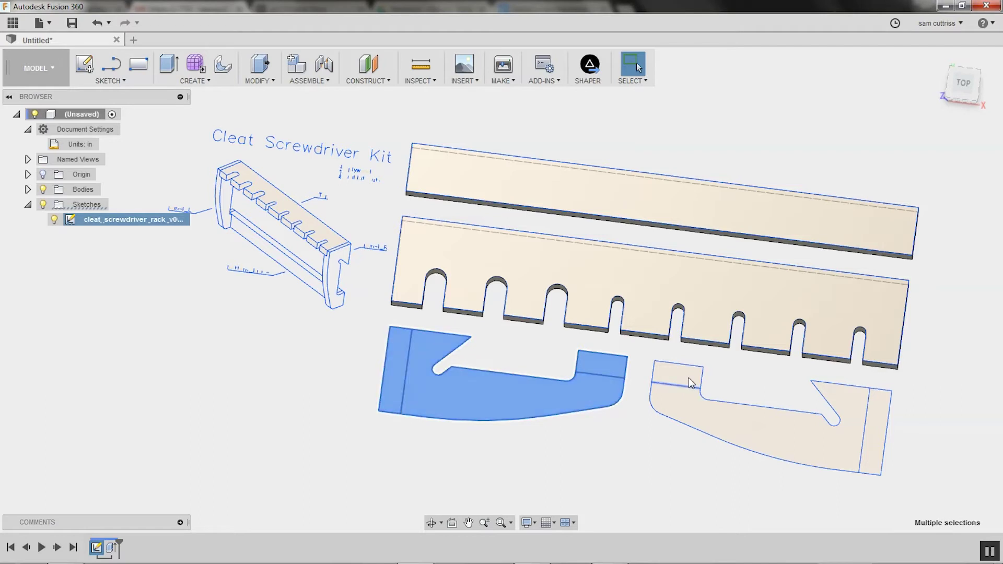
pyautogui.click(689, 377)
pyautogui.click(700, 414)
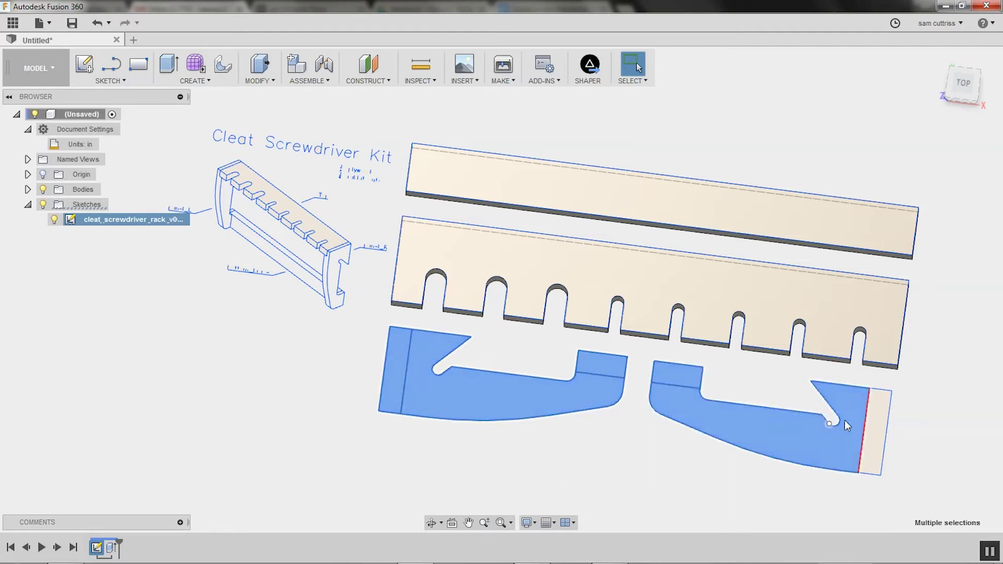
pyautogui.click(873, 428)
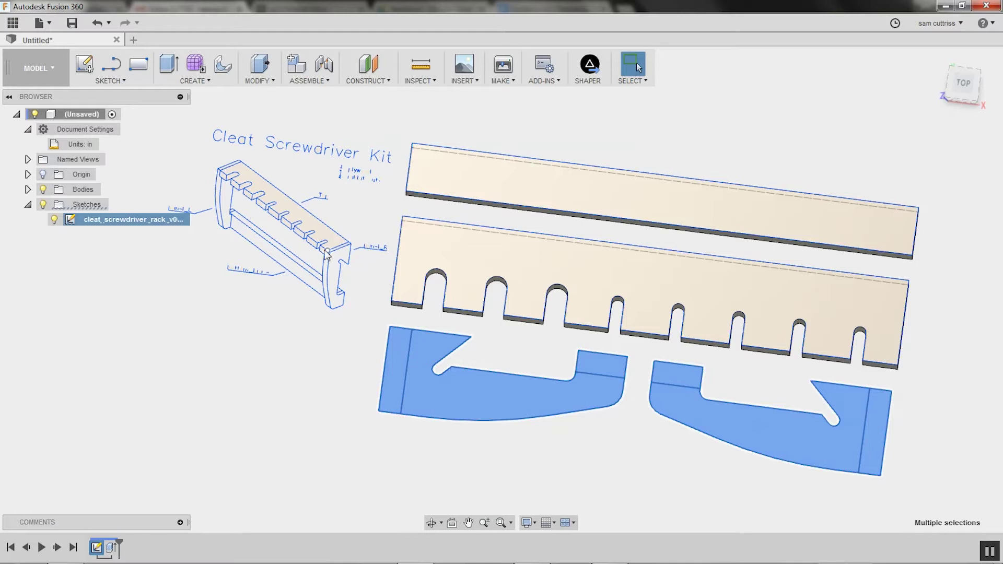
pyautogui.click(585, 172)
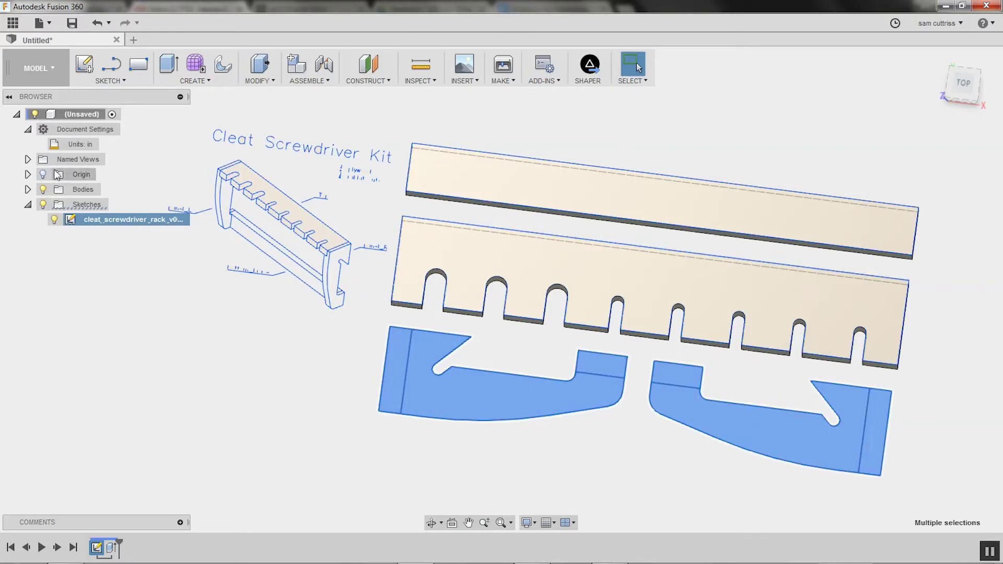
pyautogui.click(28, 189)
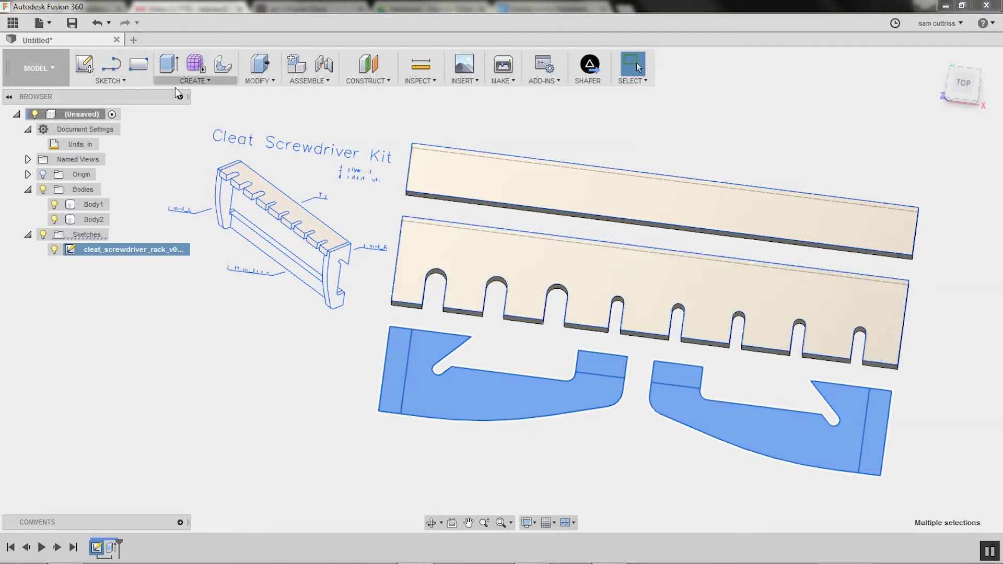
pyautogui.click(195, 80)
pyautogui.click(200, 103)
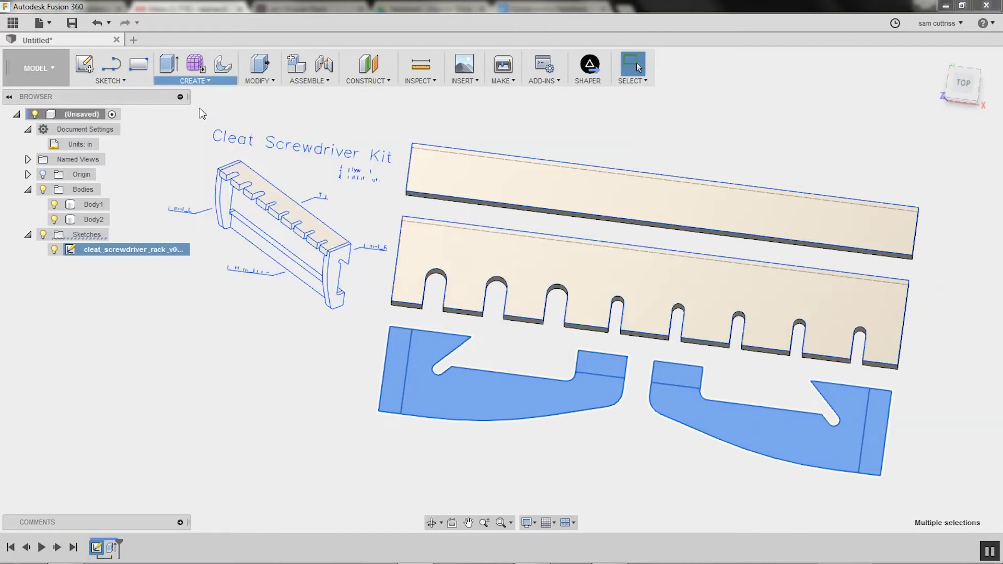
pyautogui.doubleClick(779, 224)
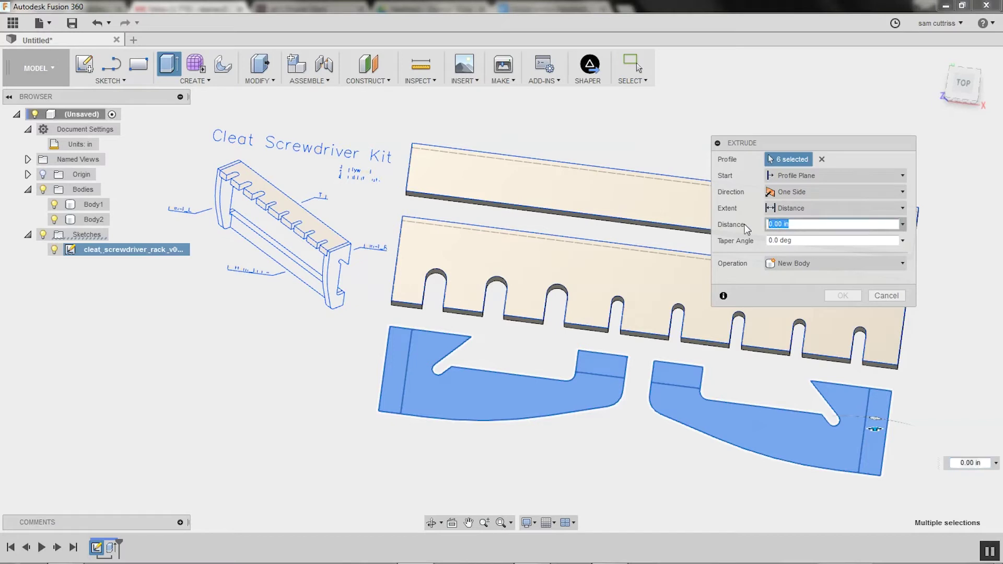
pyautogui.write('-.5')
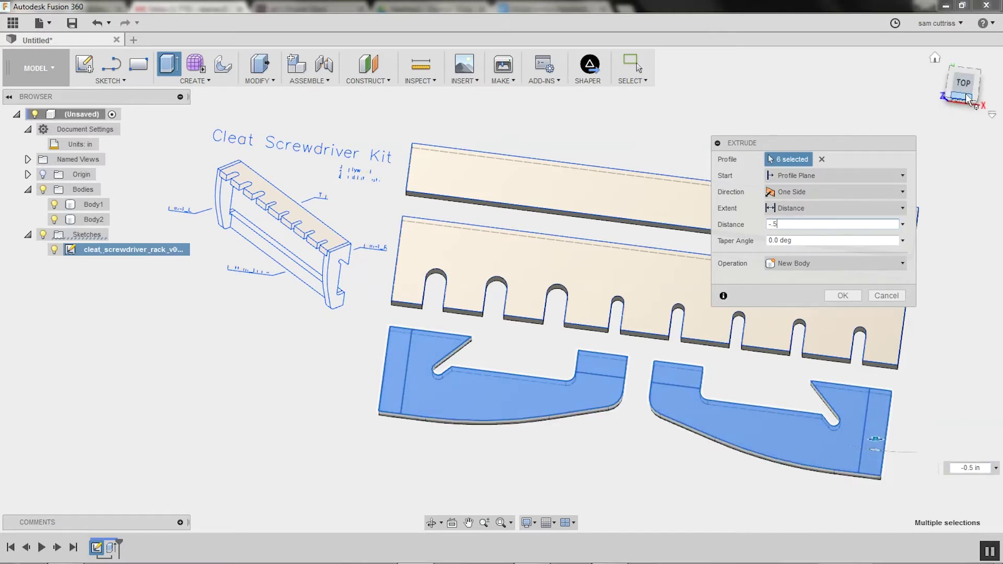
pyautogui.moveTo(963, 84); pyautogui.dragTo(963, 112)
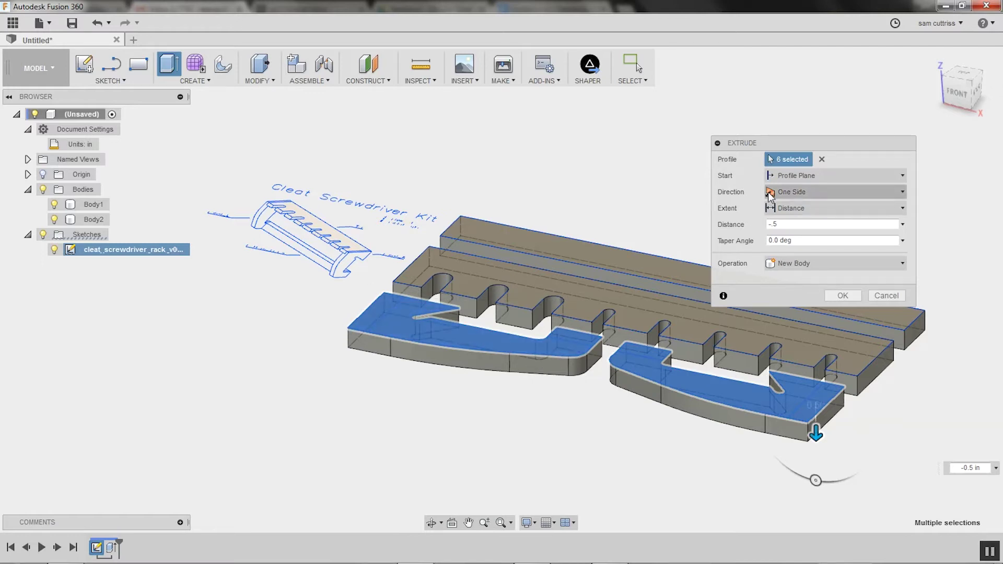
pyautogui.click(842, 295)
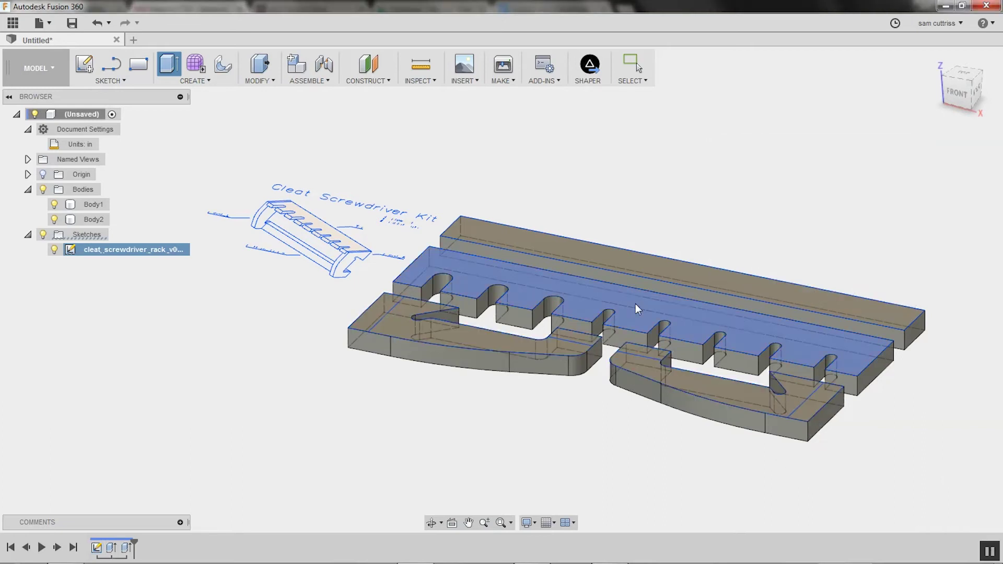
# Cut the four rectangular rabbit areas at the ends of both side panels with a -0.25 in extrusion
pyautogui.click(575, 337)
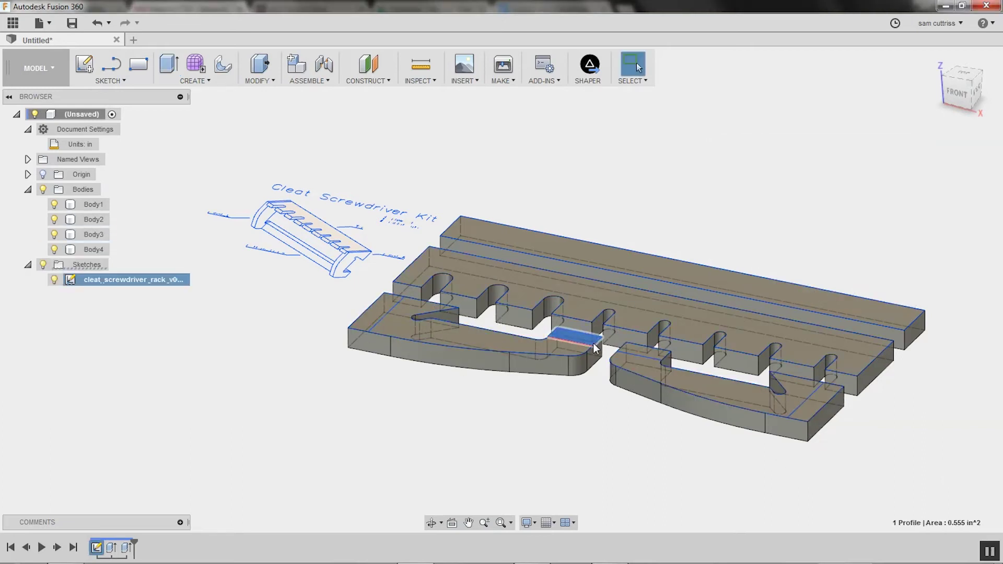
pyautogui.click(42, 189)
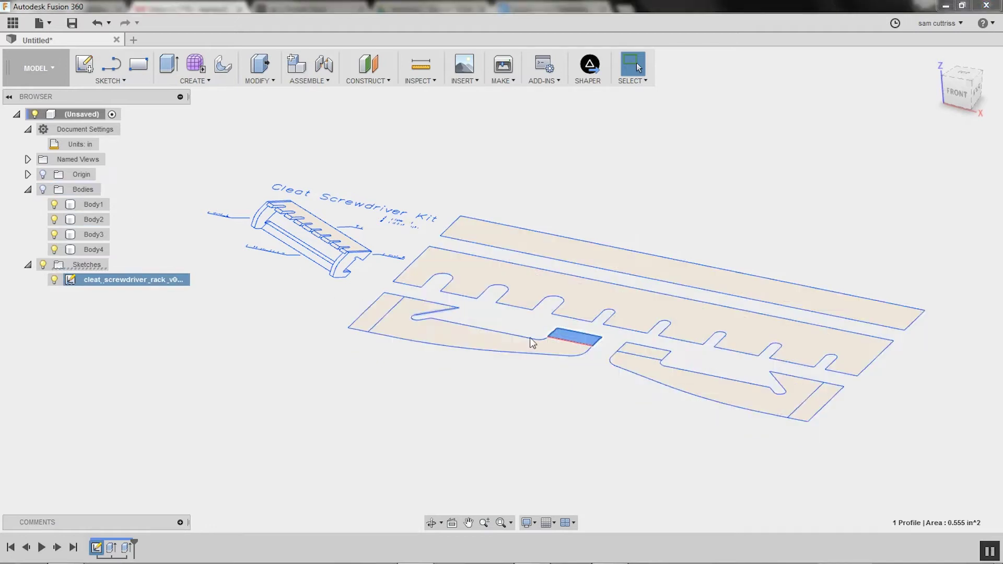
pyautogui.click(644, 353)
pyautogui.click(815, 401)
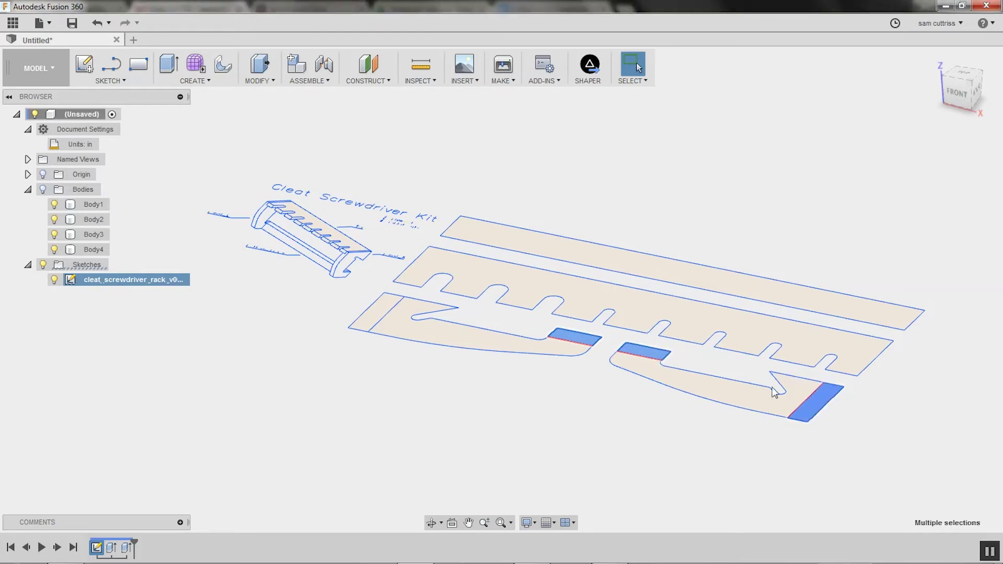
pyautogui.click(378, 319)
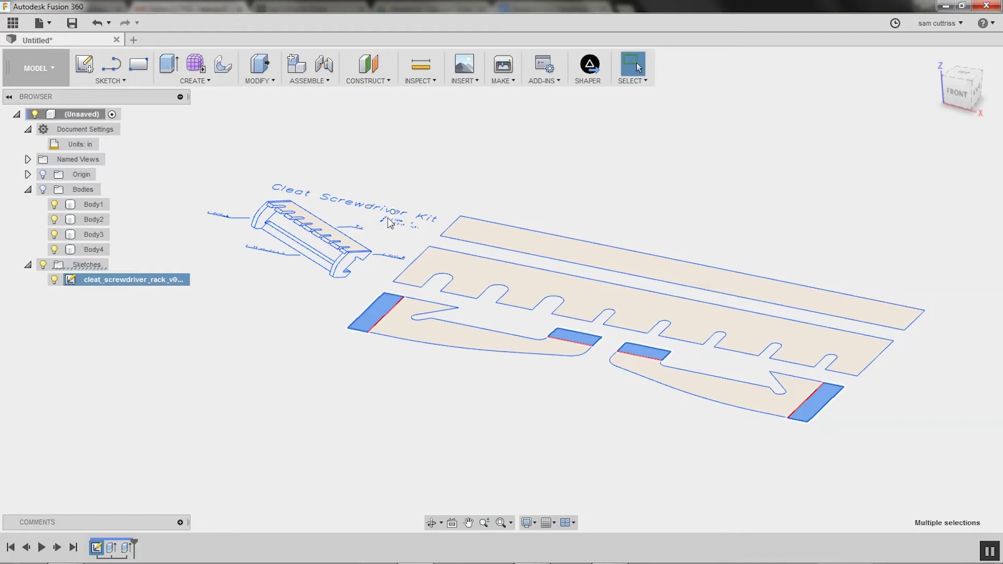
pyautogui.scroll(-3, 389, 225)
pyautogui.scroll(10, 388, 225)
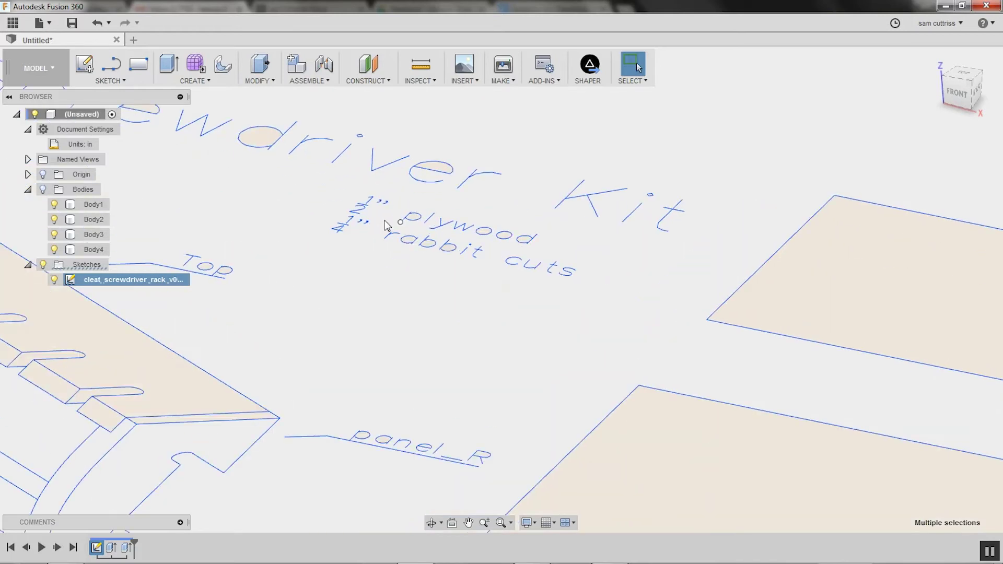
pyautogui.scroll(-10, 573, 338)
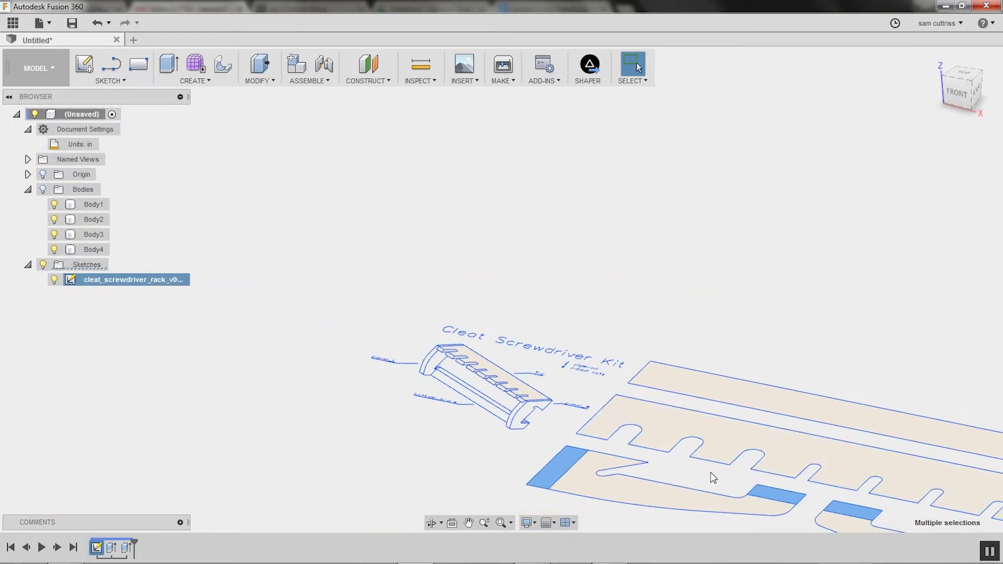
pyautogui.moveTo(755, 474)
pyautogui.mouseDown(button='middle')
pyautogui.moveTo(548, 268)
pyautogui.moveTo(531, 293)
pyautogui.mouseUp(button='middle')
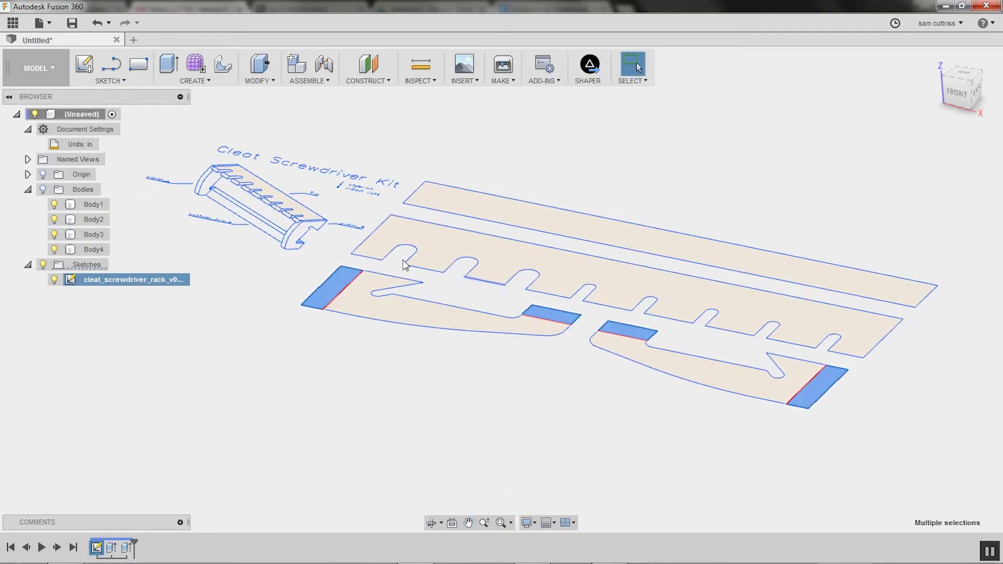
pyautogui.click(43, 189)
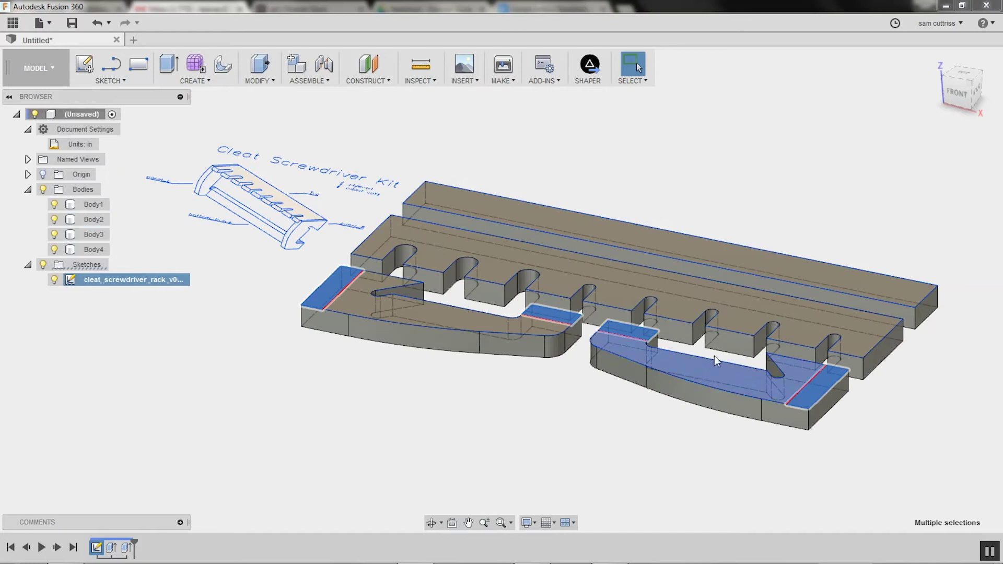
pyautogui.click(195, 81)
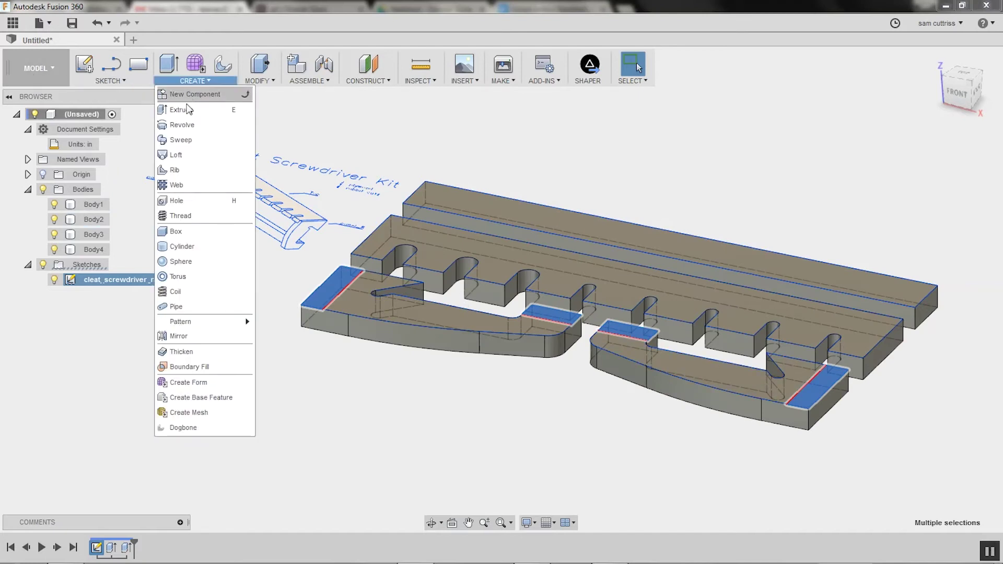
pyautogui.click(175, 107)
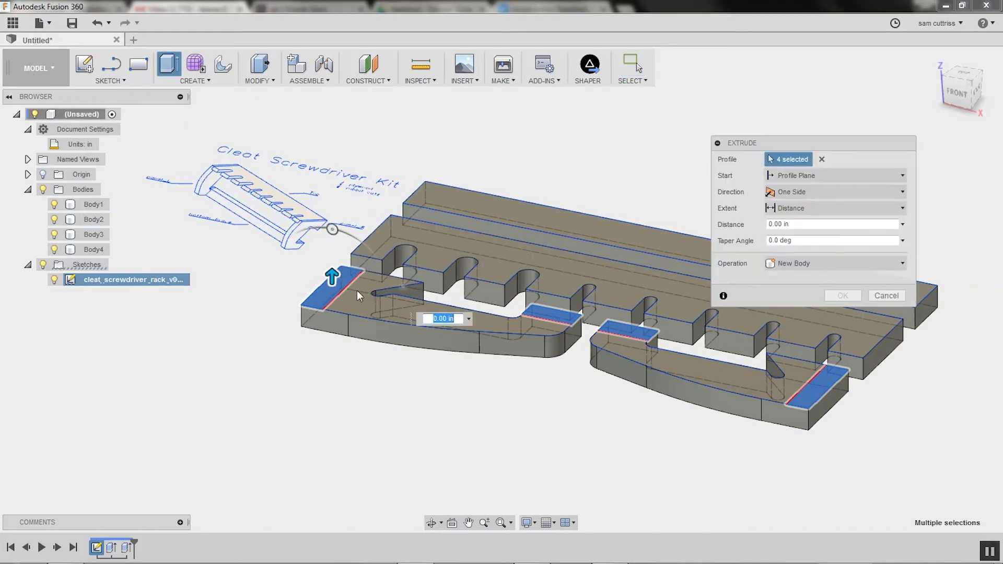
pyautogui.moveTo(332, 275); pyautogui.dragTo(332, 365)
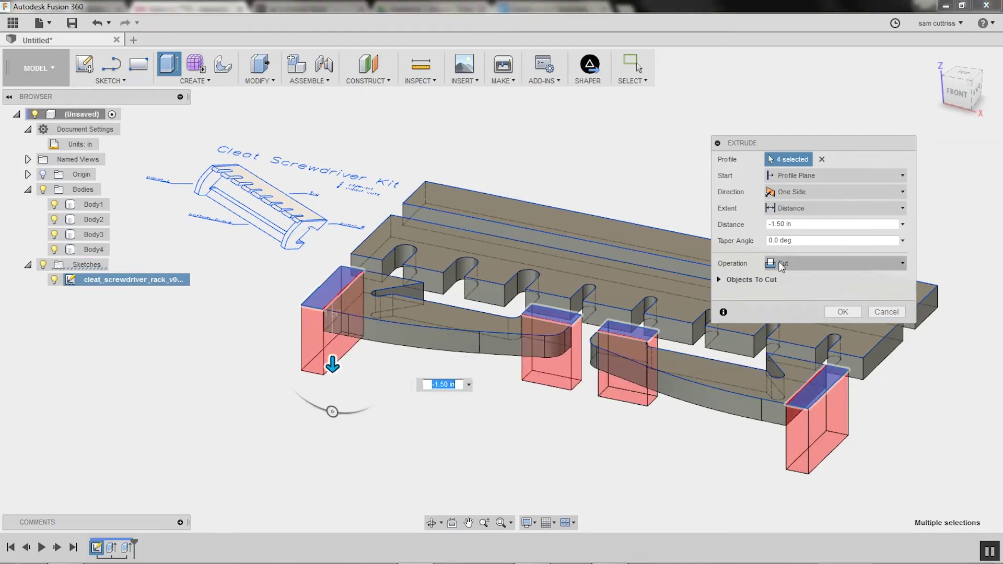
pyautogui.click(719, 280)
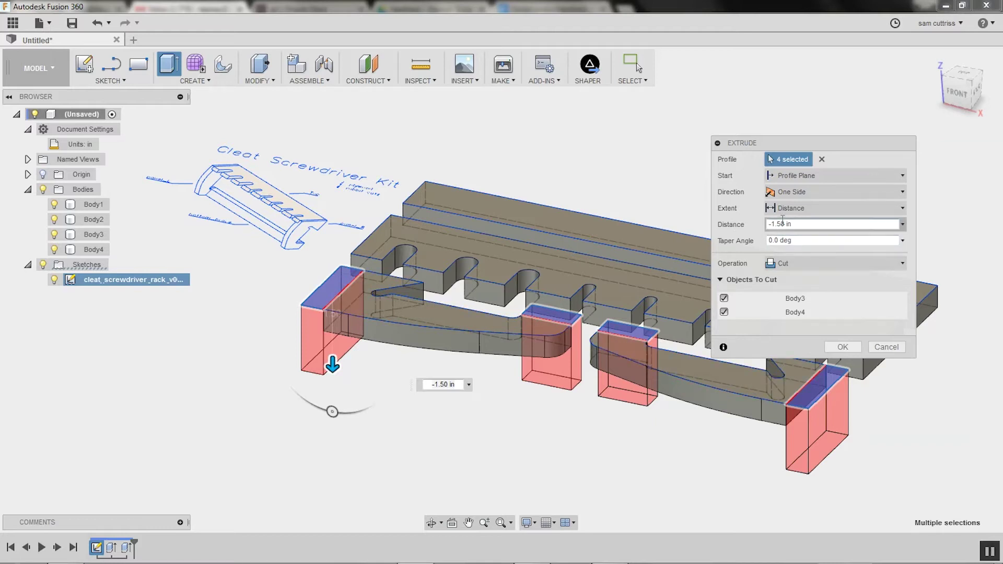
pyautogui.moveTo(801, 224); pyautogui.dragTo(762, 225)
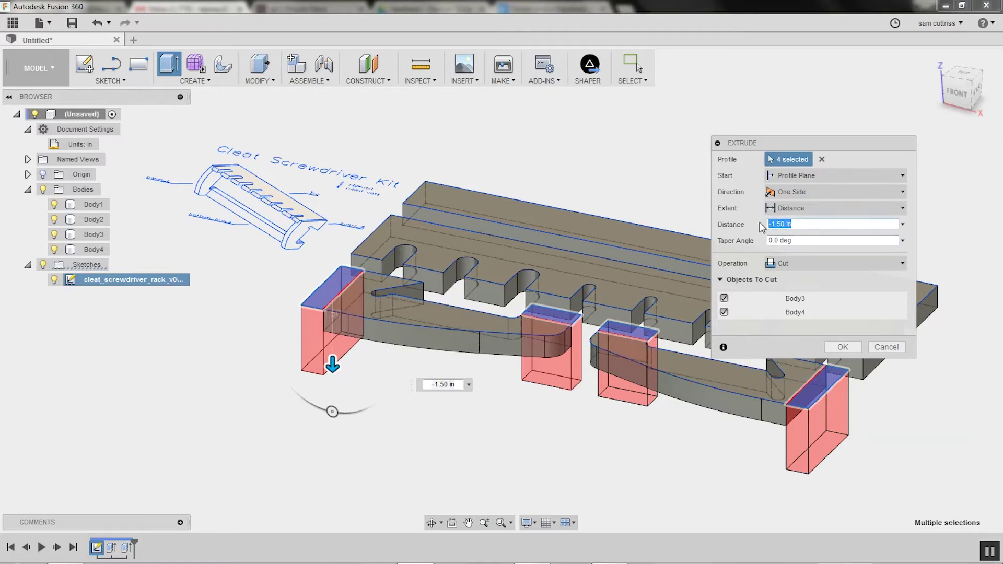
pyautogui.write('-.25')
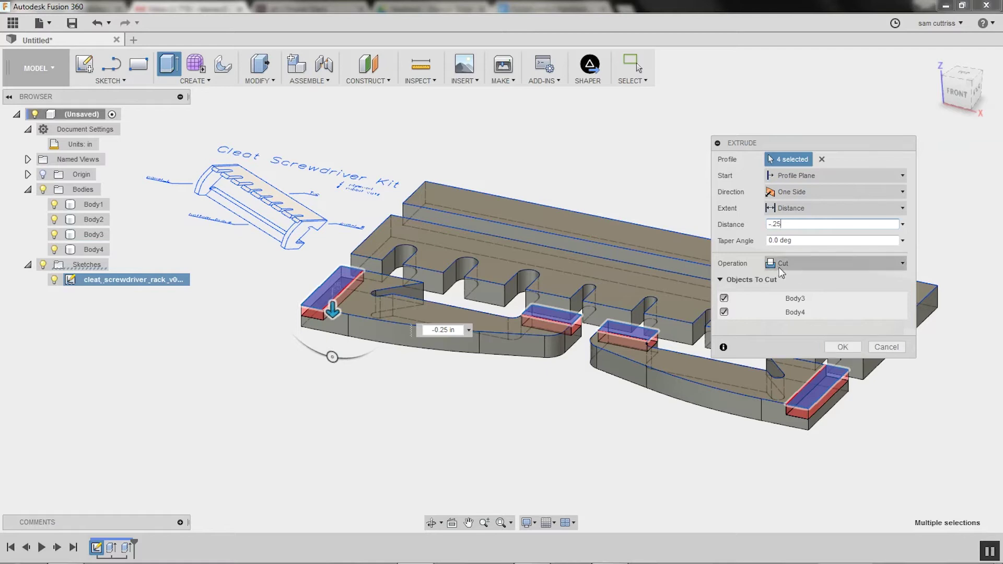
pyautogui.click(840, 348)
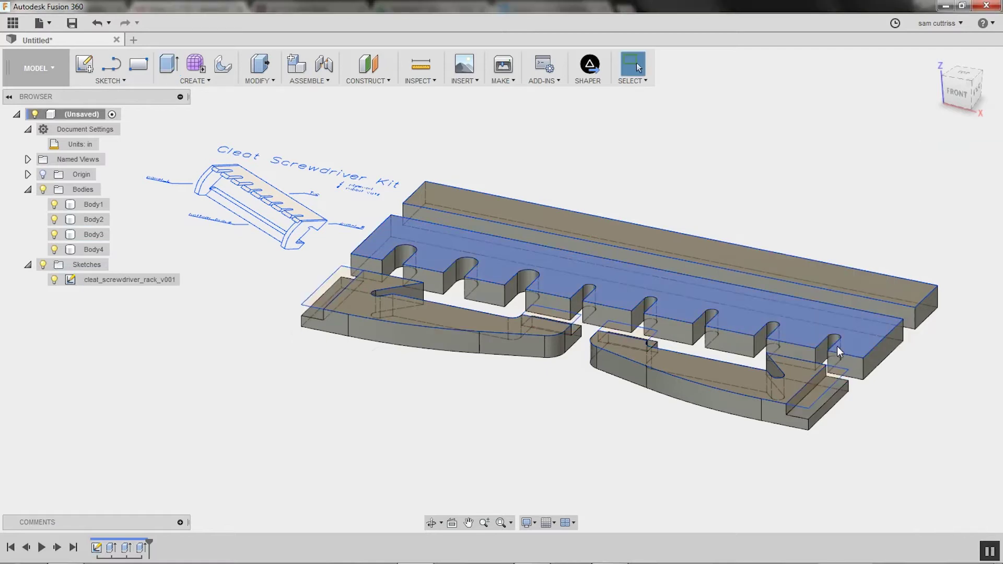
# Hide the cleat_screwdriver_rack_v001 sketch and inspect the four solid parts from several angles
pyautogui.click(55, 279)
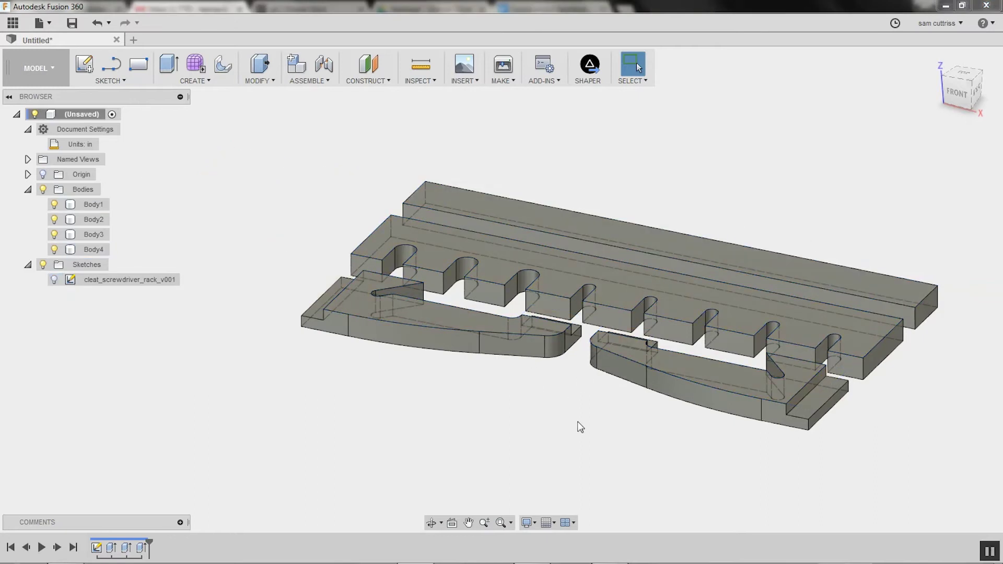
pyautogui.keyDown('shift'); pyautogui.moveTo(688, 414); pyautogui.dragTo(663, 432, button='middle'); pyautogui.keyUp('shift')
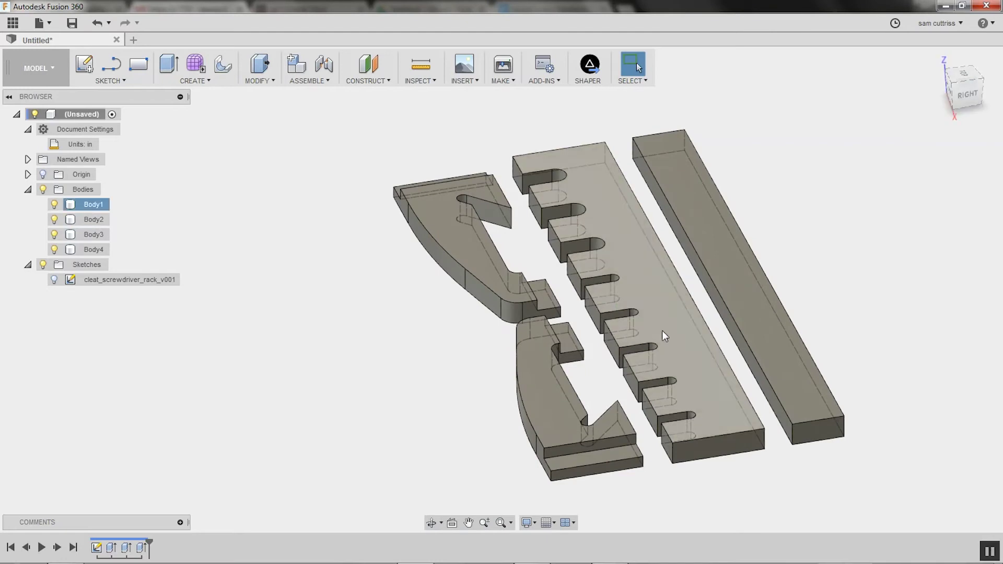
pyautogui.keyDown('shift'); pyautogui.moveTo(585, 327); pyautogui.dragTo(672, 375, button='middle'); pyautogui.keyUp('shift')
pyautogui.click(960, 86)
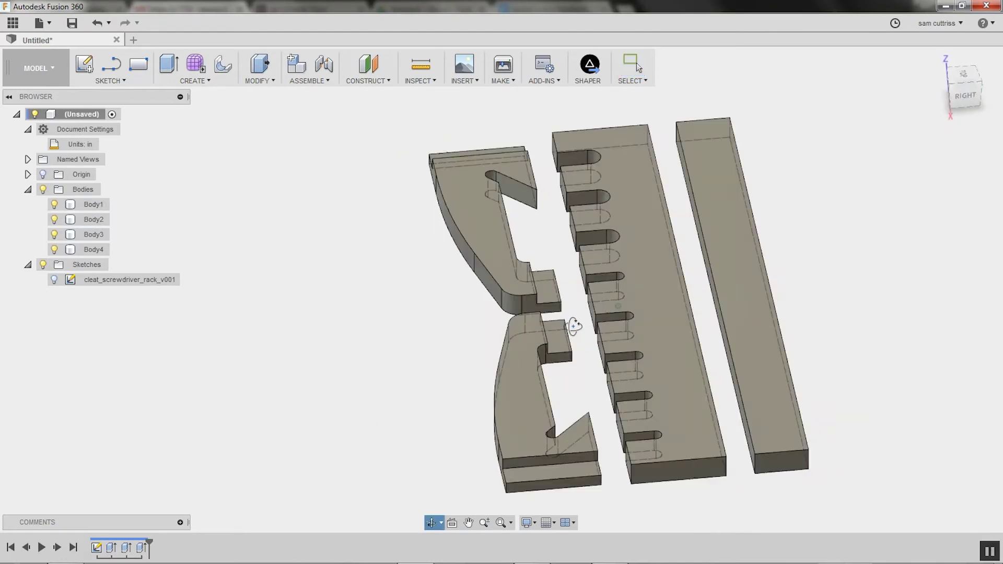
pyautogui.keyDown('shift'); pyautogui.moveTo(501, 288); pyautogui.dragTo(528, 314, button='middle'); pyautogui.keyUp('shift')
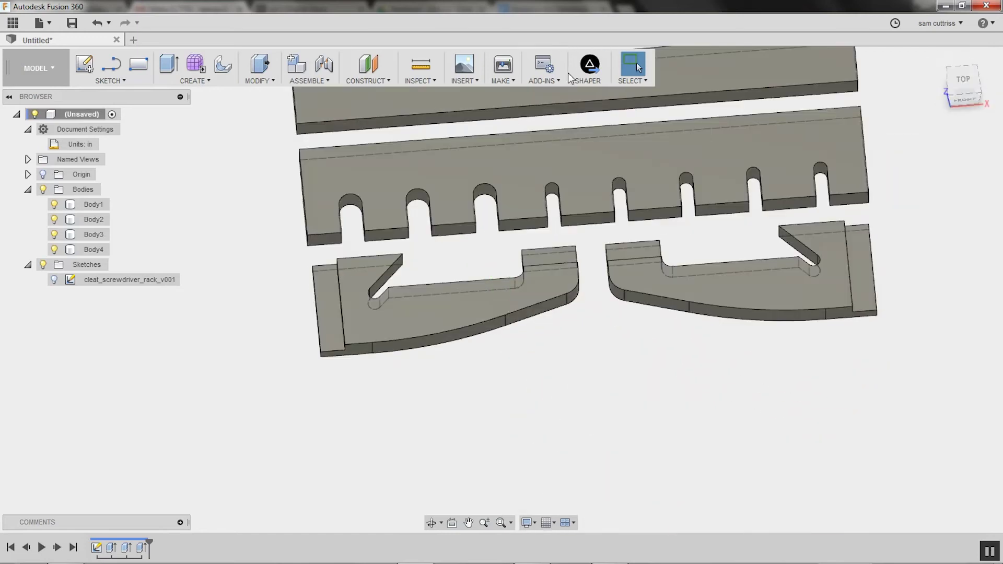
# Rename the plain long strip's body as bottom_bracket and the slotted strip's body as top
pyautogui.moveTo(607, 352); pyautogui.dragTo(577, 435, button='middle')
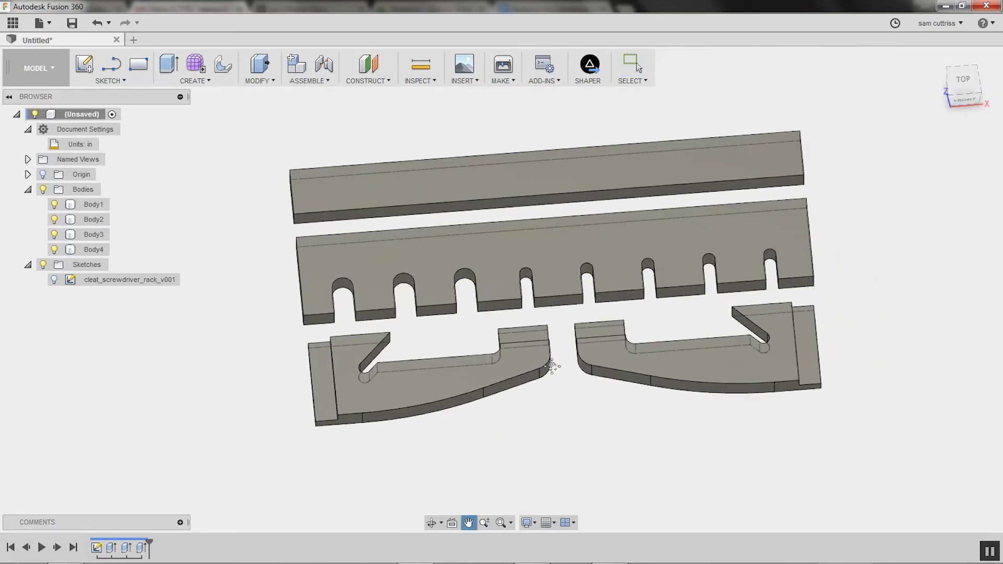
pyautogui.click(459, 189)
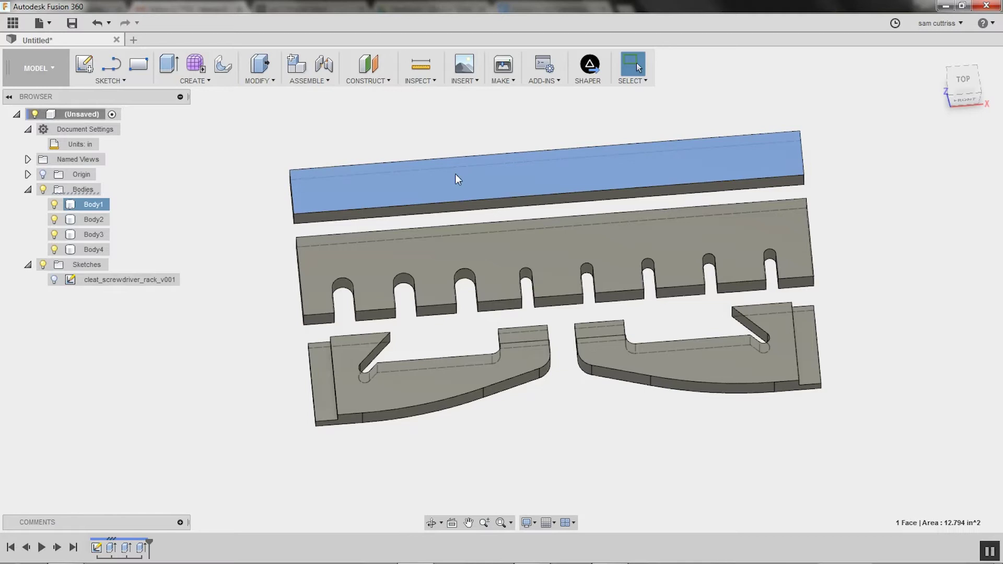
pyautogui.doubleClick(95, 204)
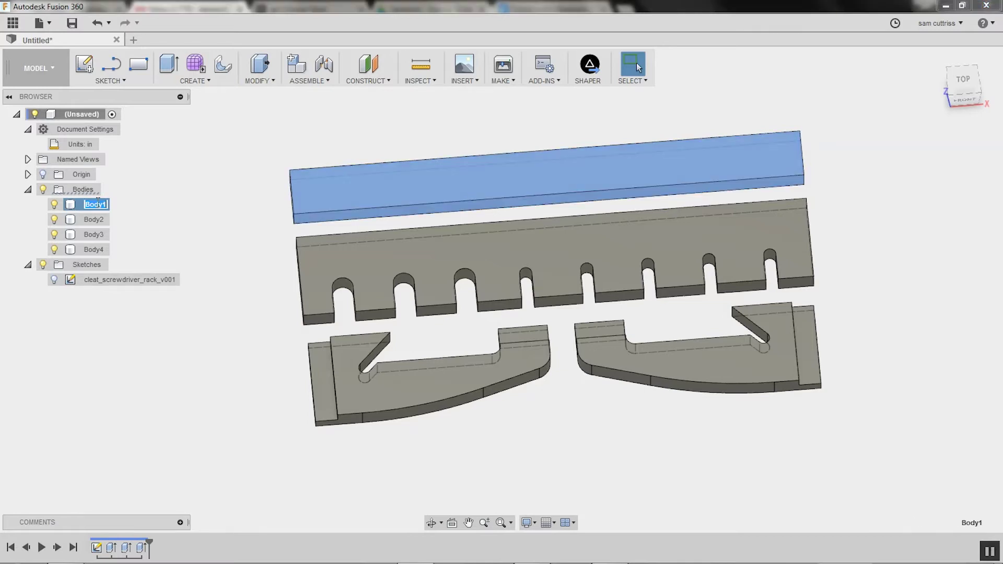
pyautogui.write('bottom_bracket')
pyautogui.press('Return')
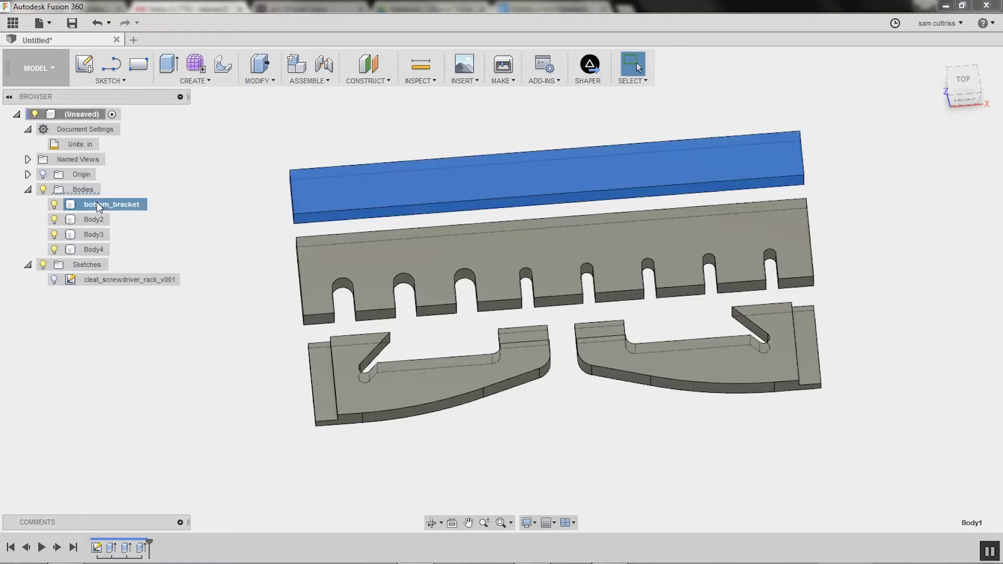
pyautogui.doubleClick(93, 219)
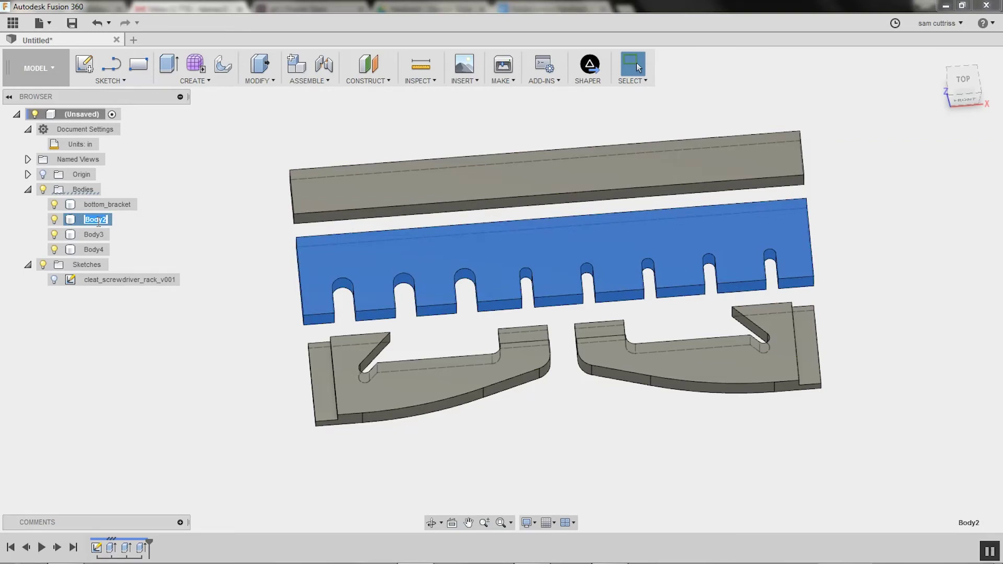
pyautogui.write('top')
# Rename the bodies of the two curved side panels as panel_left and panel_right
pyautogui.doubleClick(95, 235)
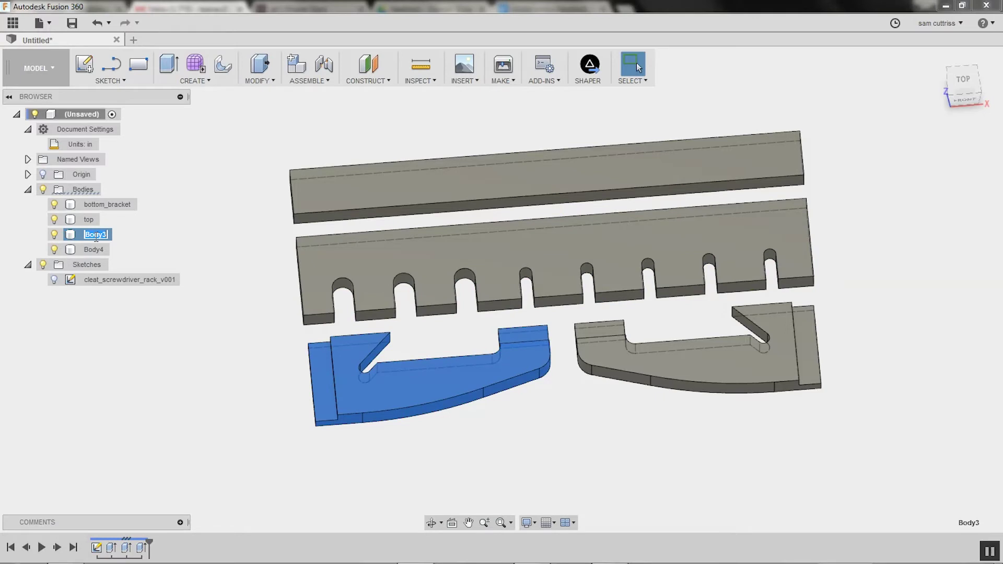
pyautogui.write('pai')
pyautogui.doubleClick(97, 250)
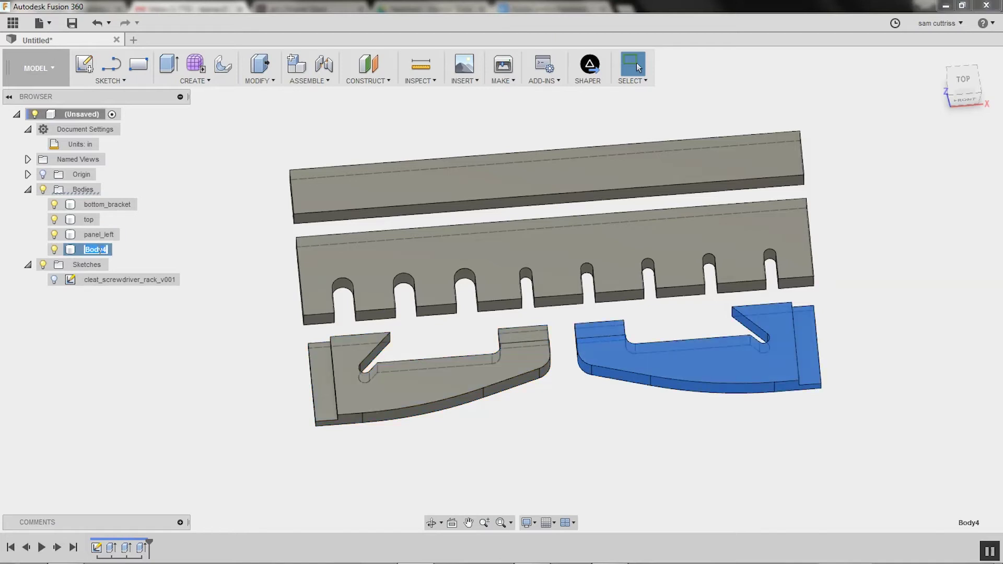
pyautogui.write('panel_right')
pyautogui.click(124, 314)
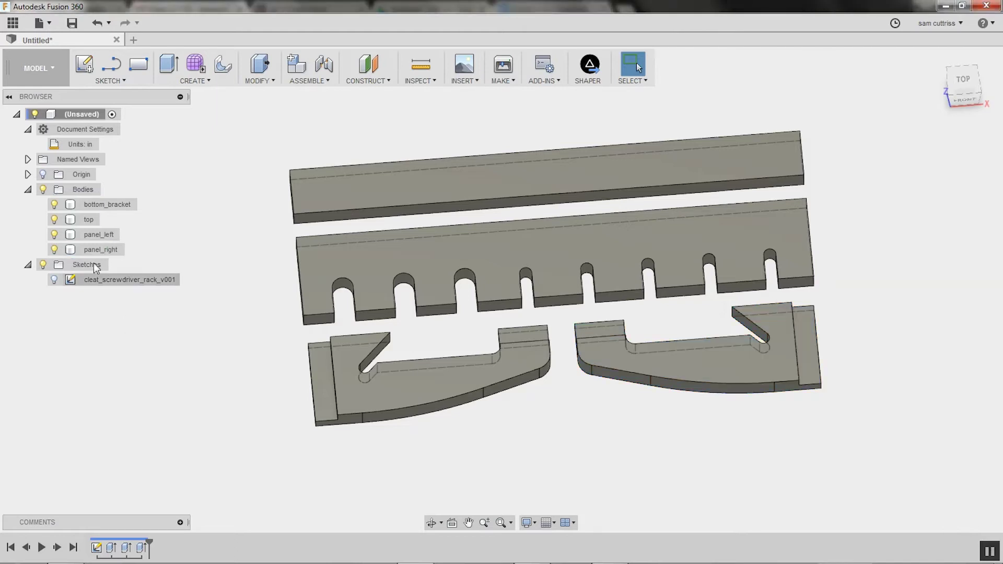
# Highlight the four renamed bodies one by one to check which part each name belongs to
pyautogui.click(97, 205)
pyautogui.click(88, 220)
pyautogui.click(97, 234)
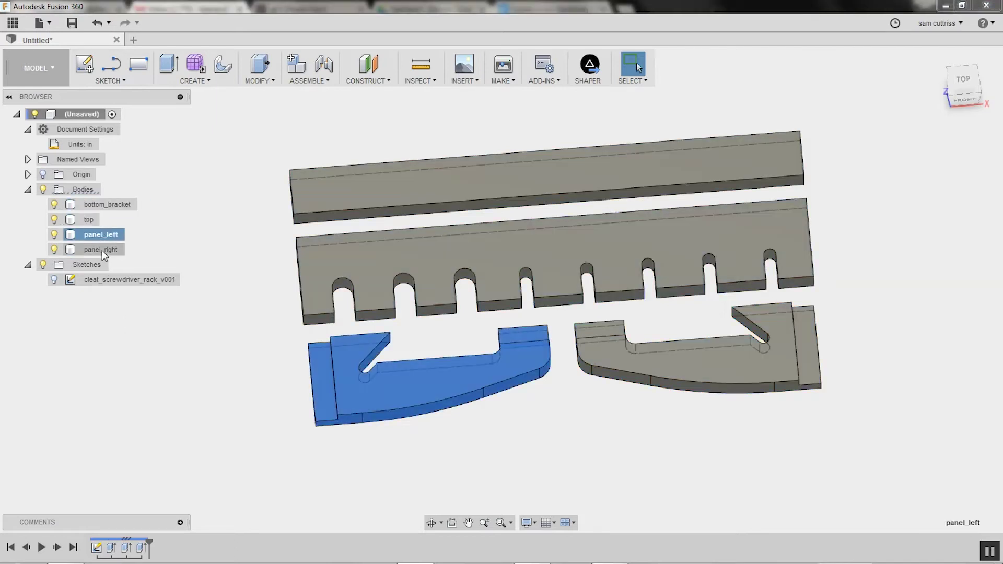
pyautogui.click(103, 250)
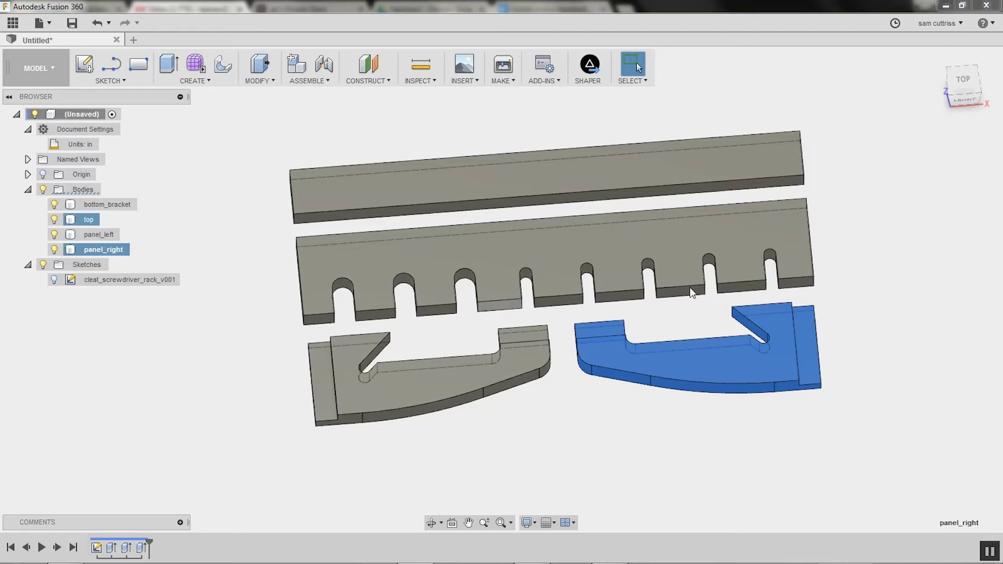
# Start an Export to Shaper of the bottom_bracket body using its large upper face as the top face
pyautogui.click(102, 205)
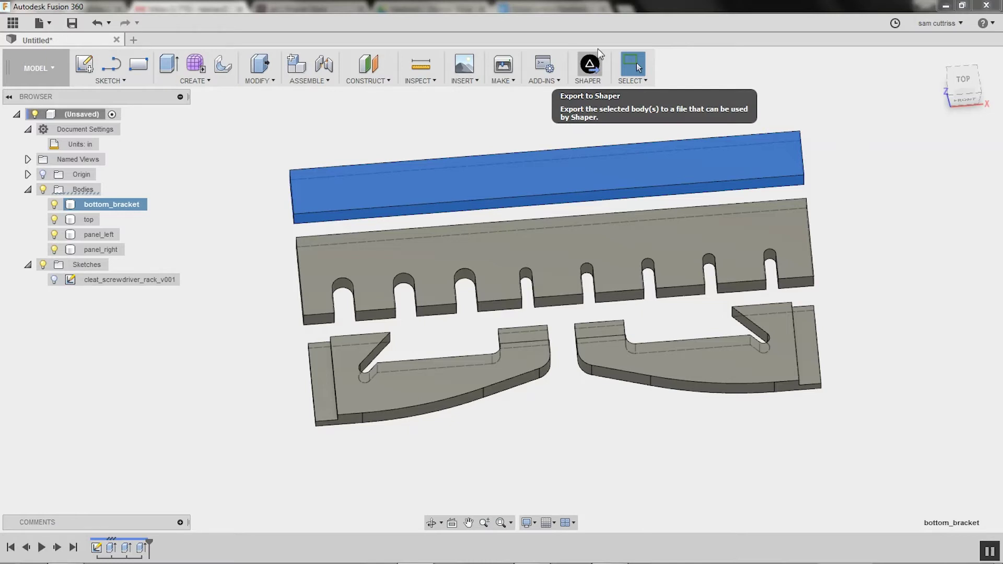
pyautogui.click(589, 67)
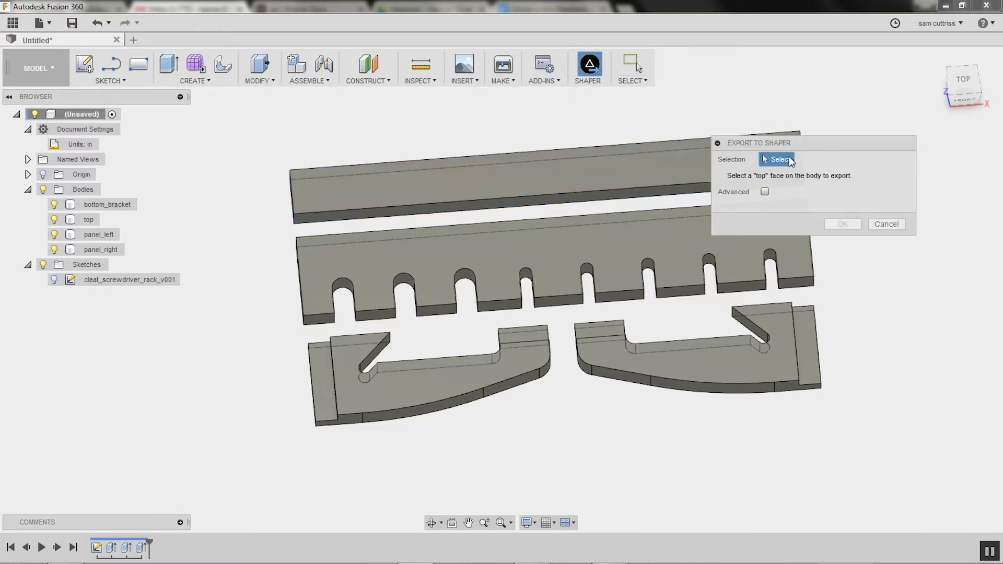
pyautogui.click(539, 174)
pyautogui.click(842, 224)
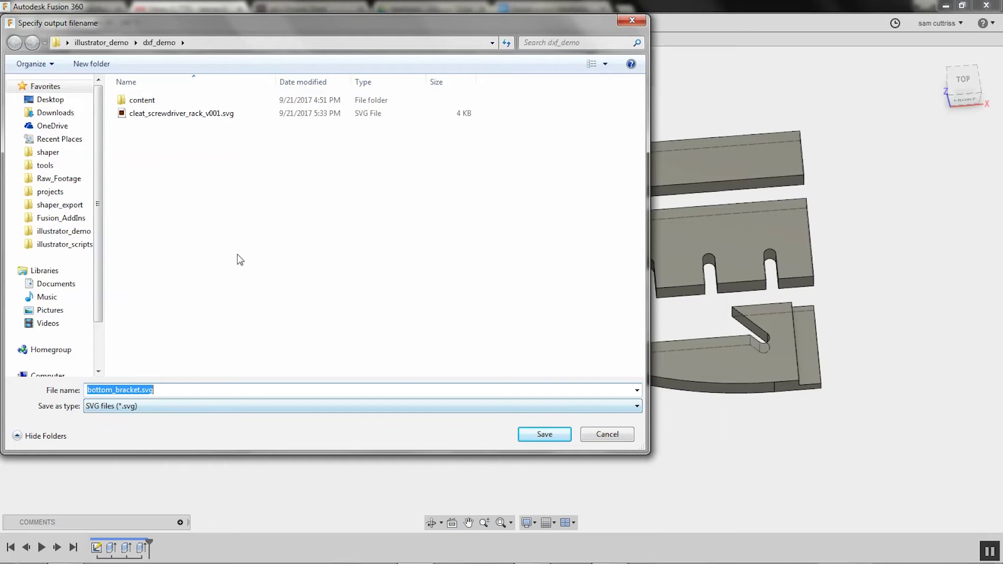
# Create a cleat_screwdriver folder inside dxf_demo and save the export there as bottom_bracket.svg
pyautogui.rightClick(181, 218)
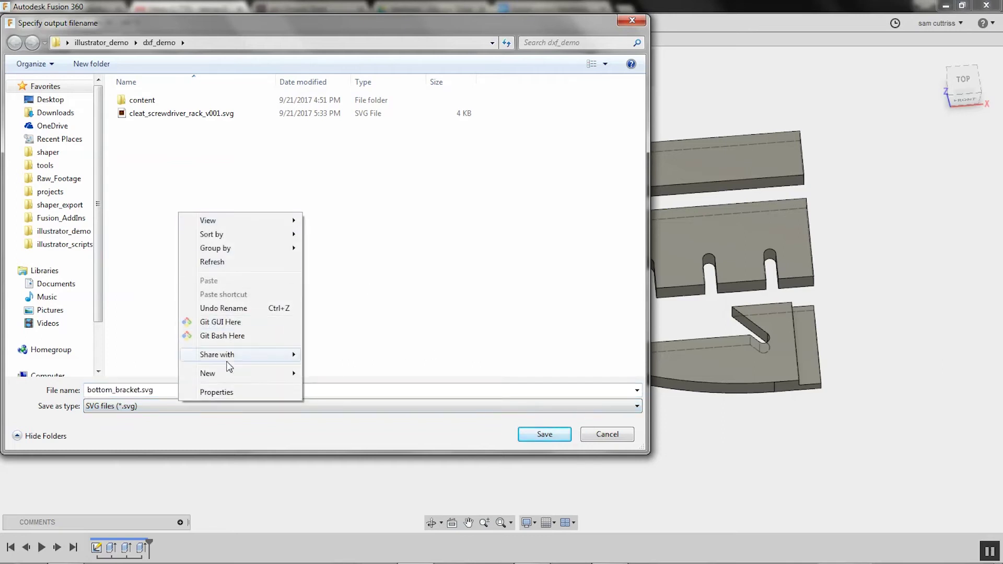
pyautogui.moveTo(226, 374)
pyautogui.click(339, 373)
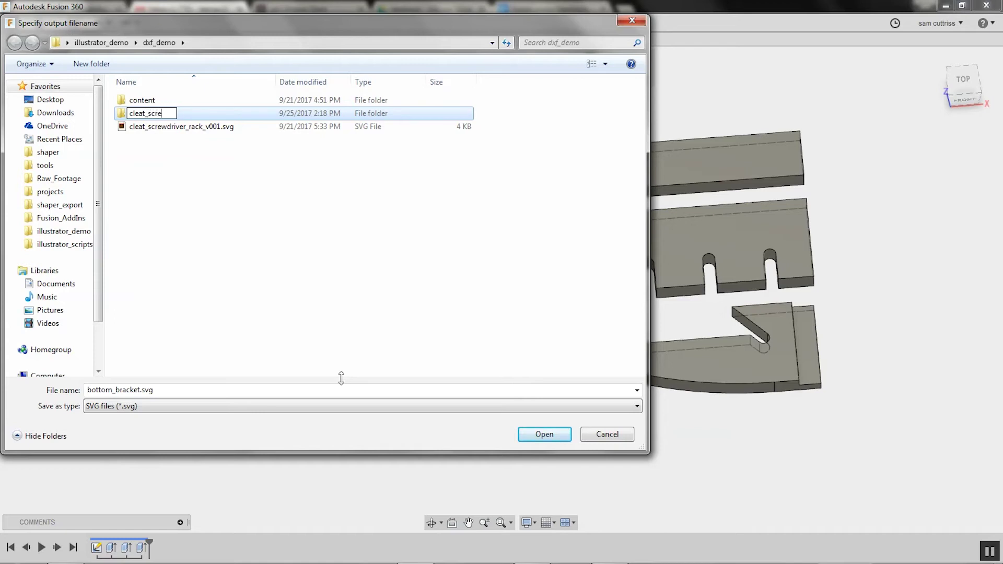
pyautogui.click(256, 289)
pyautogui.doubleClick(157, 100)
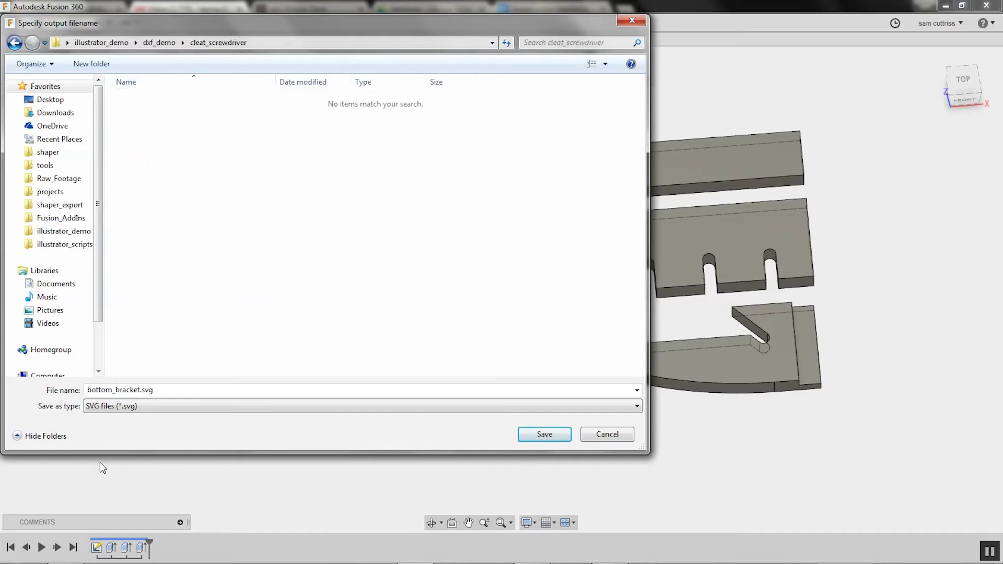
pyautogui.click(558, 439)
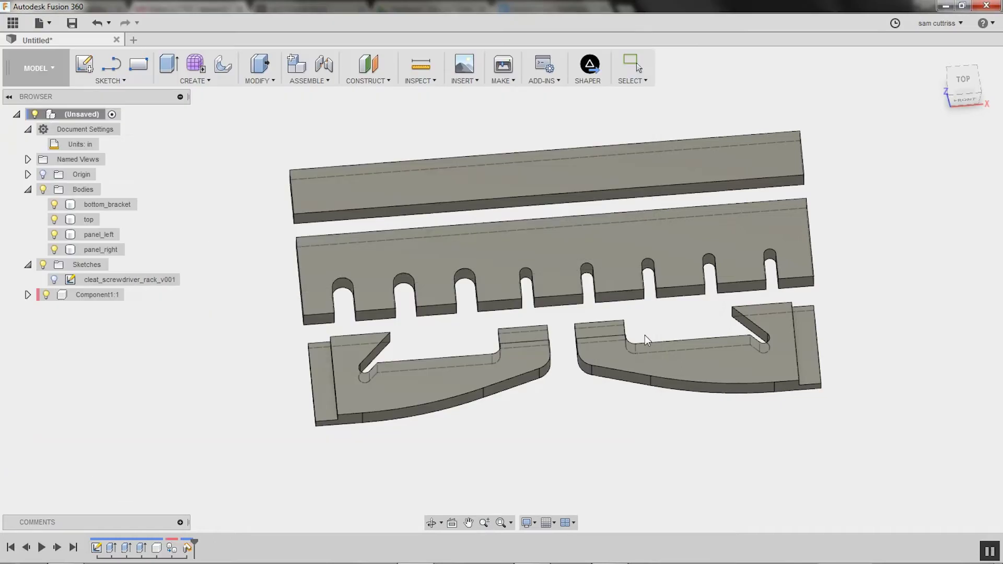
# Export the slotted strip's upper face to Shaper as top.svg in the cleat_screwdriver folder
pyautogui.click(620, 246)
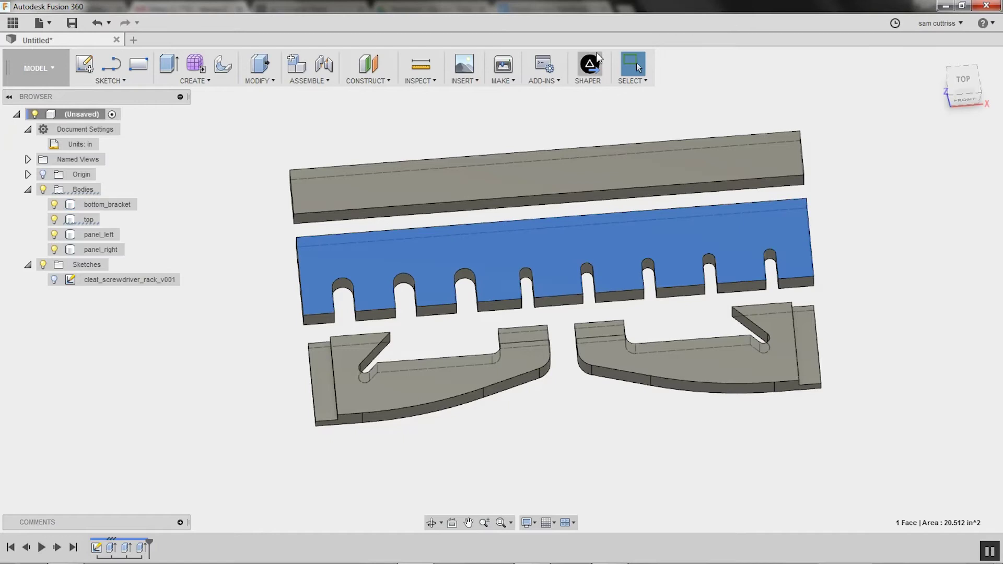
pyautogui.click(589, 66)
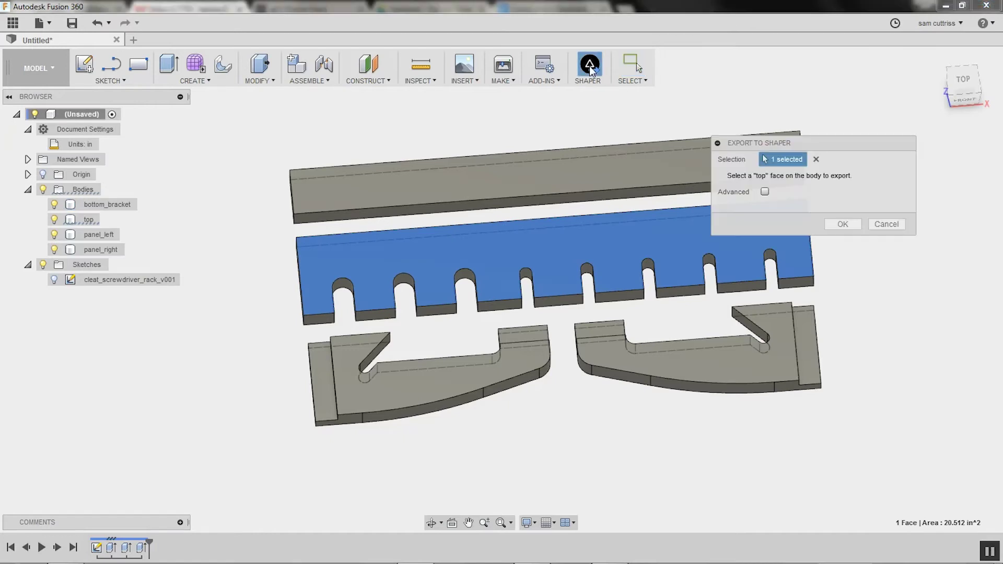
pyautogui.click(837, 223)
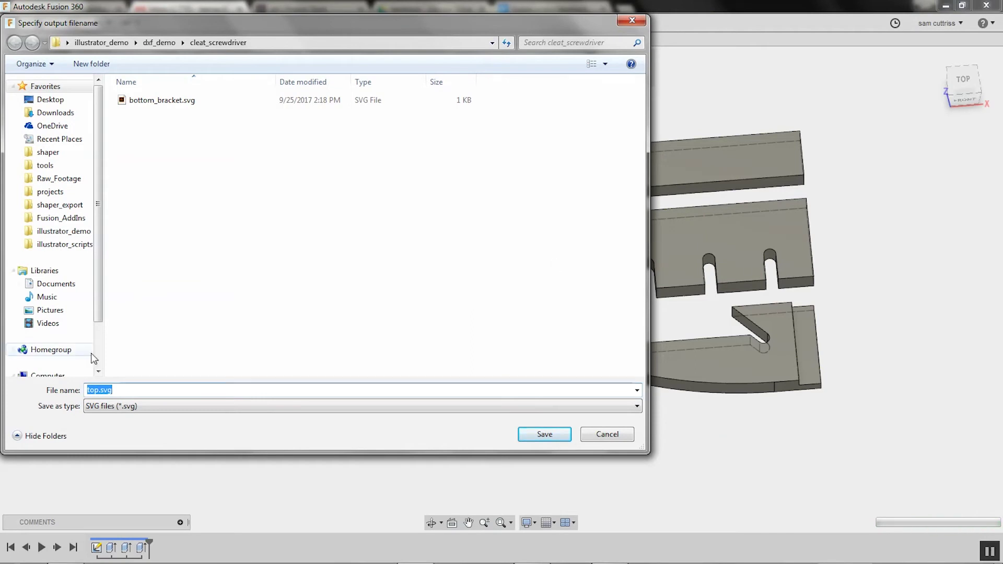
pyautogui.click(558, 436)
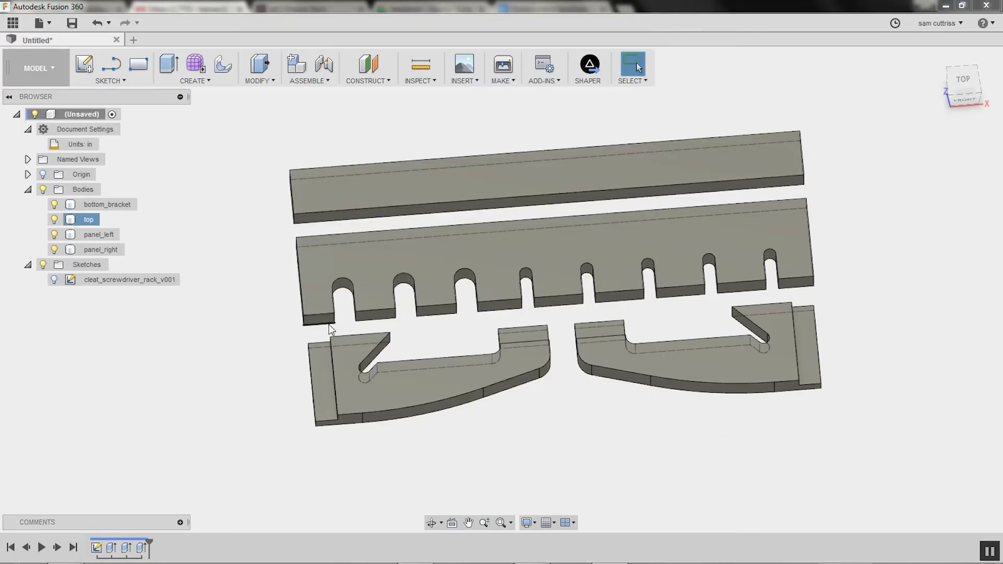
# Export the main upper faces of the two side panels to Shaper as panel_left.svg and panel_right.svg in the same folder
pyautogui.click(391, 360)
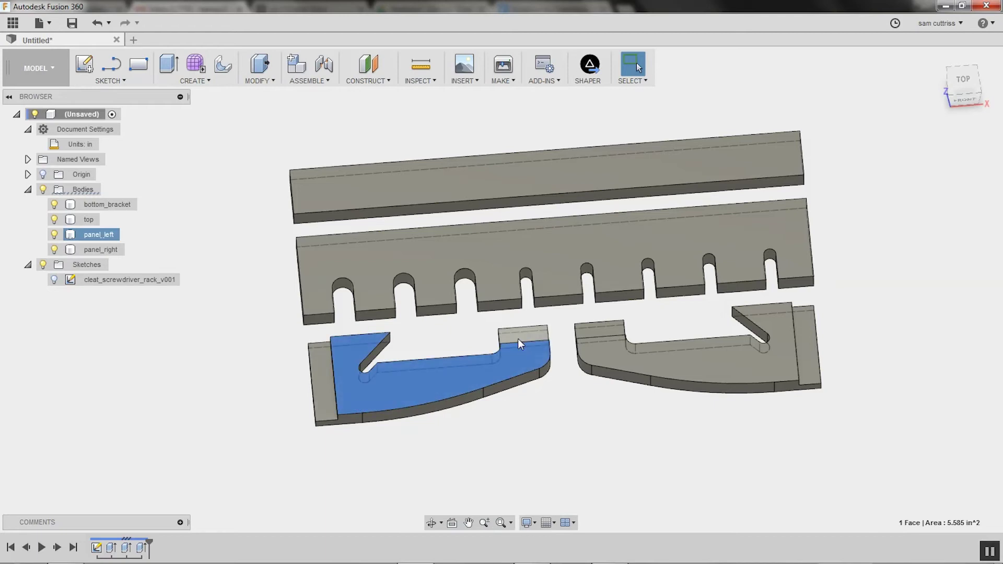
pyautogui.click(594, 75)
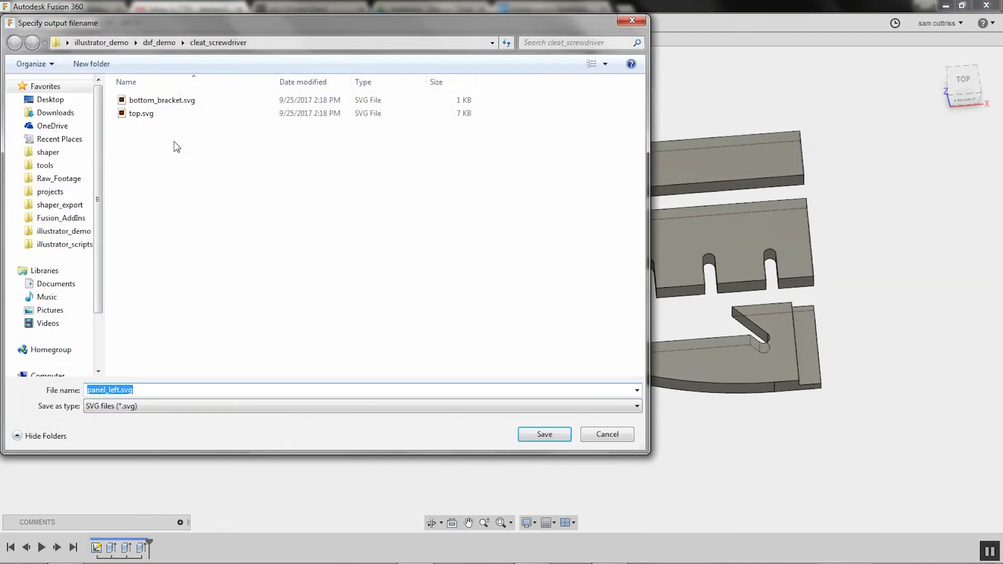
pyautogui.click(553, 436)
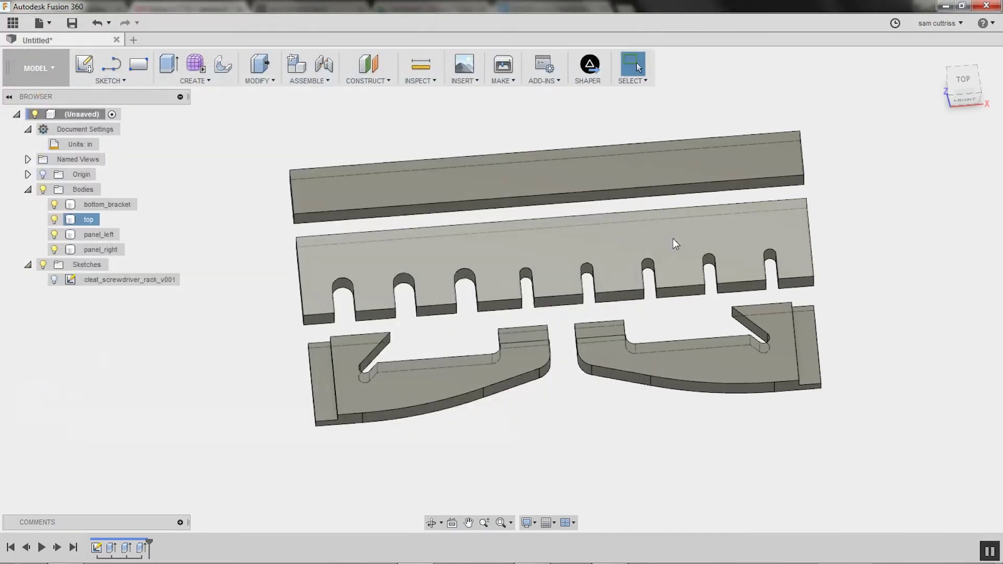
pyautogui.click(588, 67)
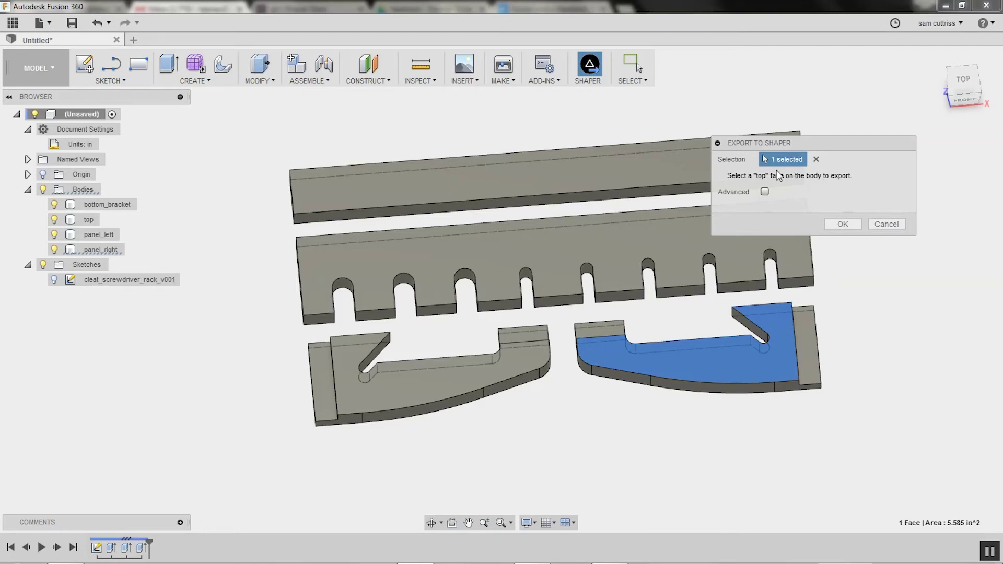
pyautogui.click(842, 224)
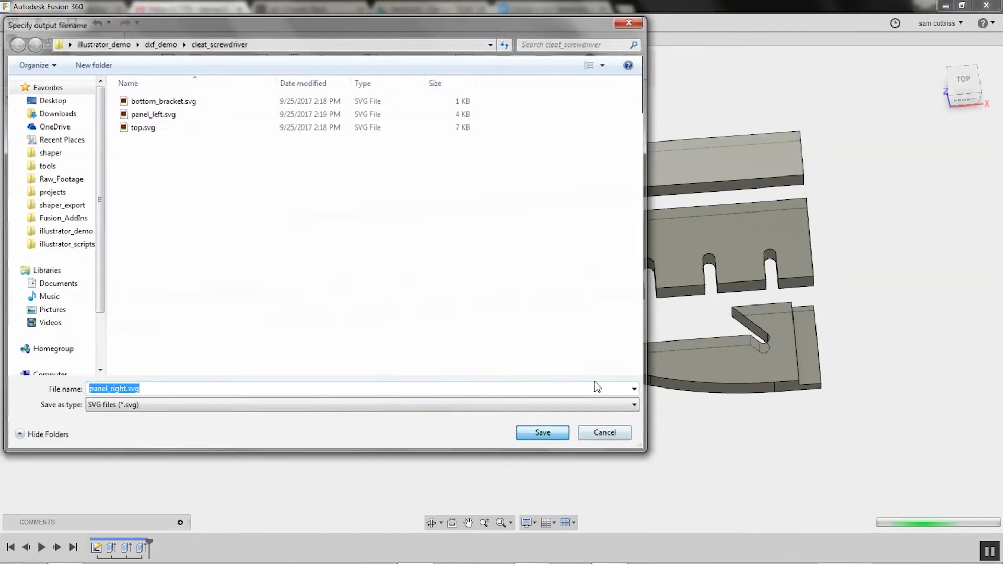
pyautogui.press('Return')
# Switch to Windows Explorer, preview each exported SVG in the cleat_screwdriver folder with a widened preview area, and close the window
pyautogui.click(78, 553)
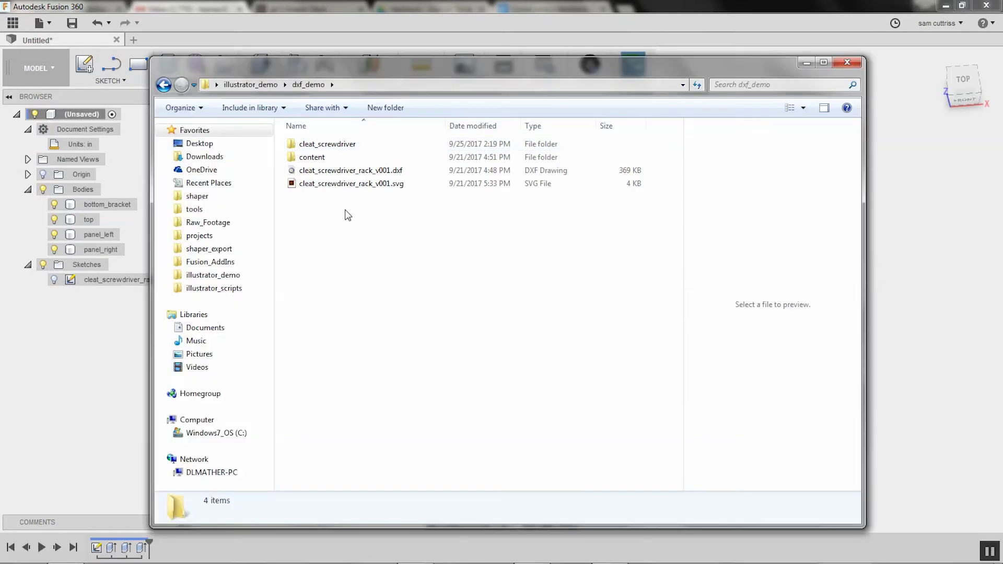
pyautogui.doubleClick(324, 144)
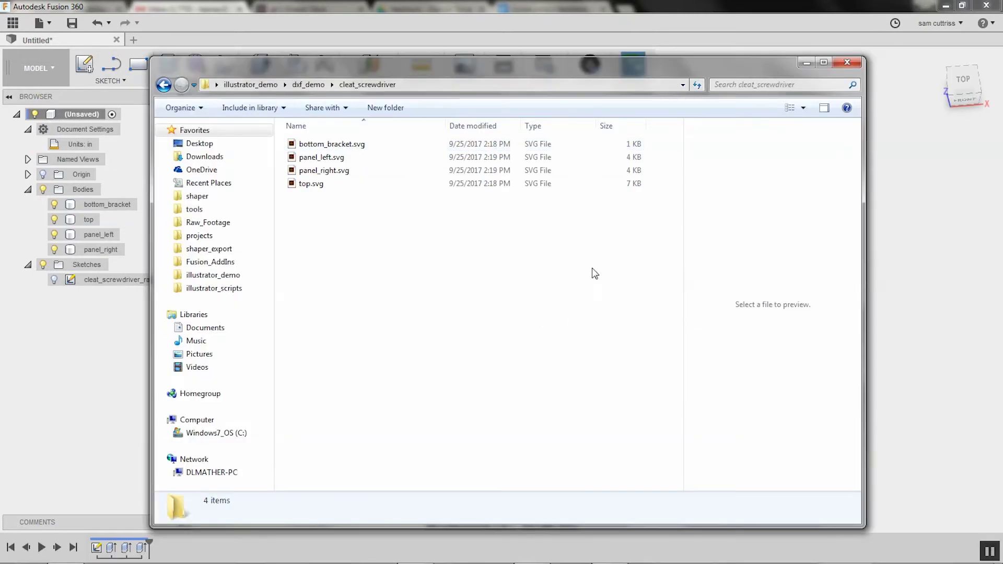
pyautogui.click(328, 147)
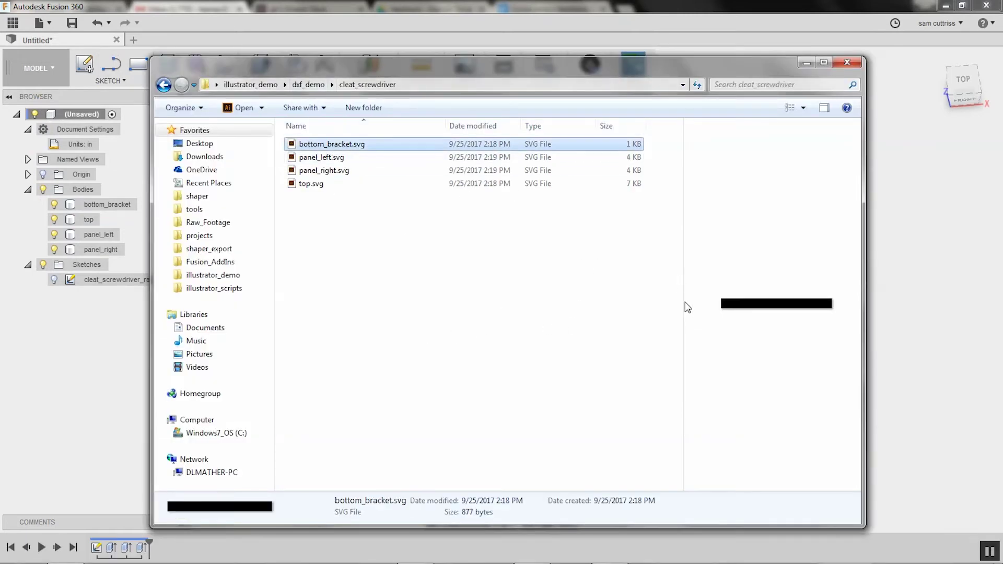
pyautogui.moveTo(672, 305); pyautogui.dragTo(507, 312)
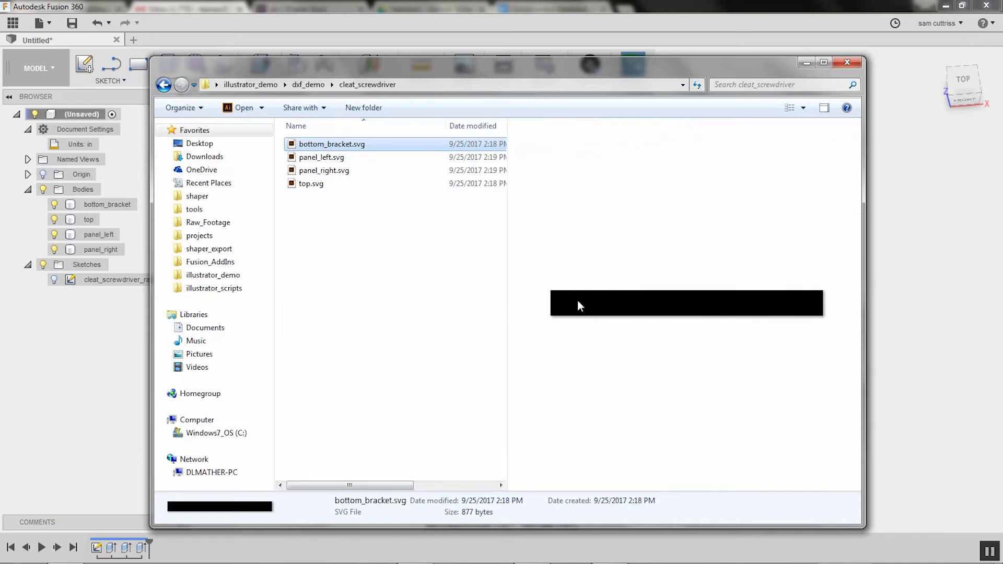
pyautogui.click(308, 160)
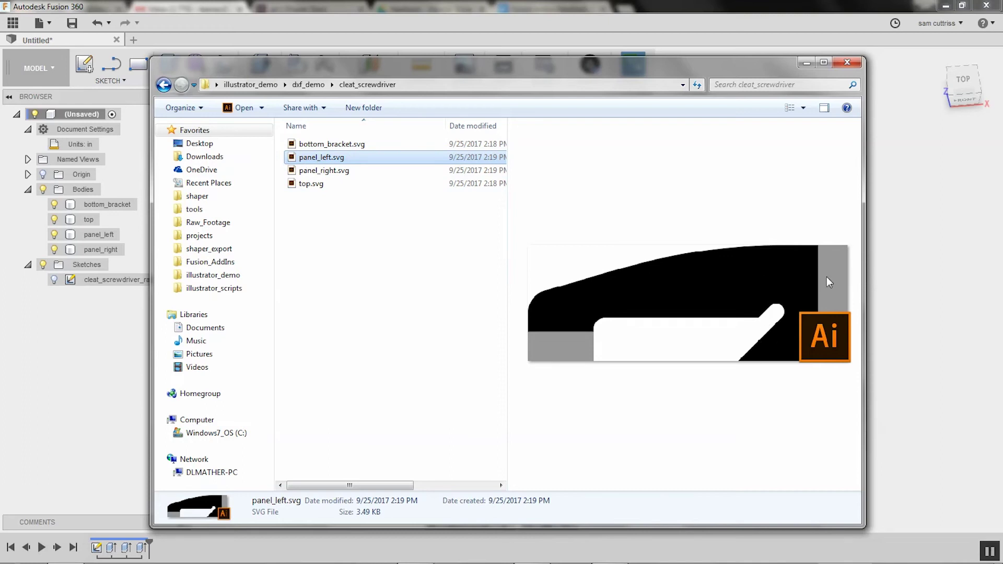
pyautogui.click(315, 174)
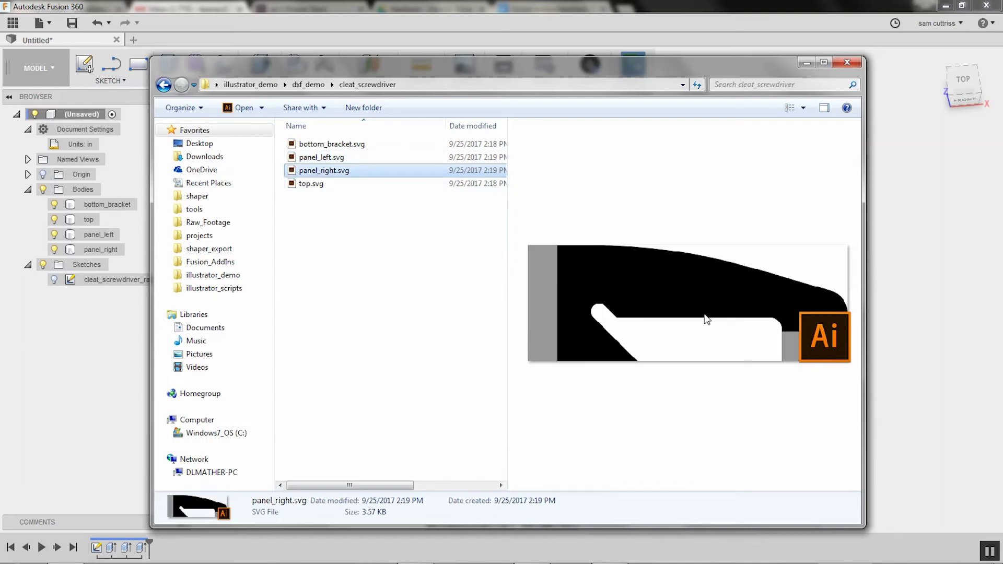
pyautogui.click(308, 184)
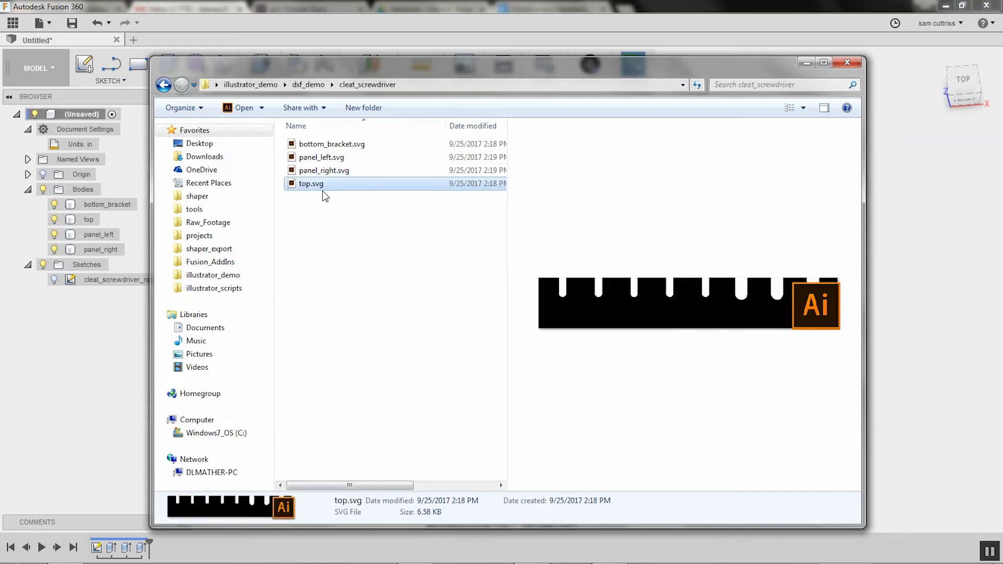
pyautogui.click(621, 173)
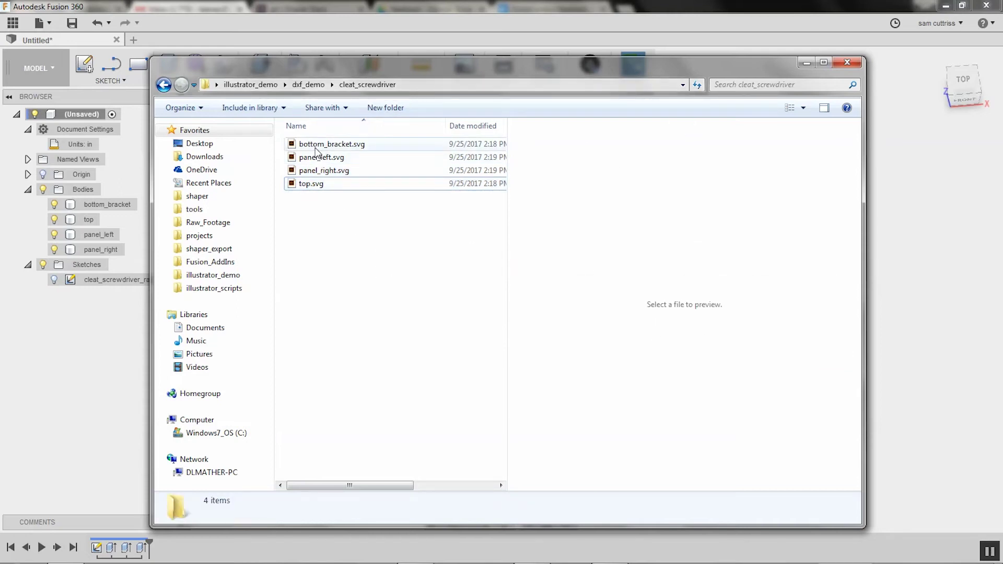
pyautogui.click(847, 63)
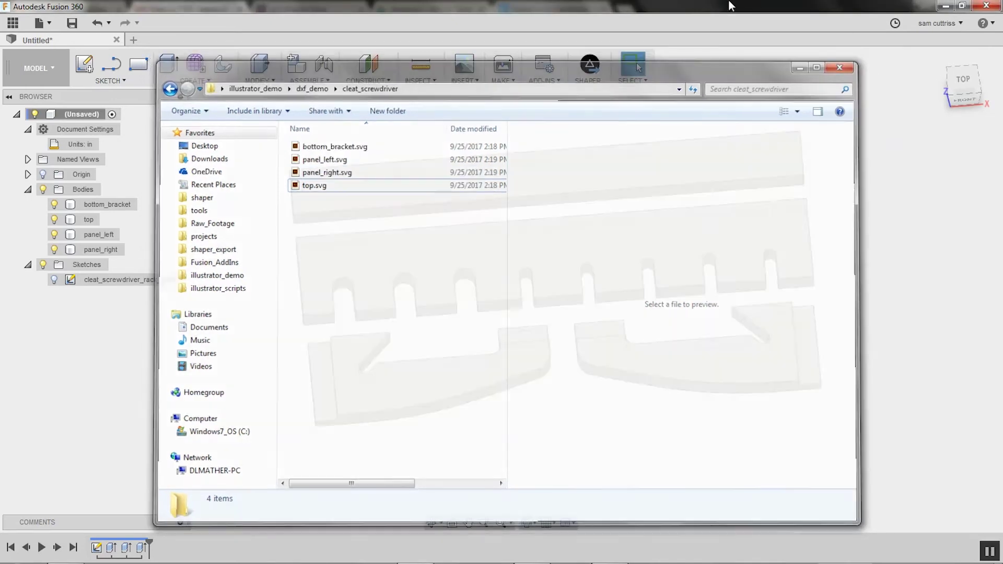